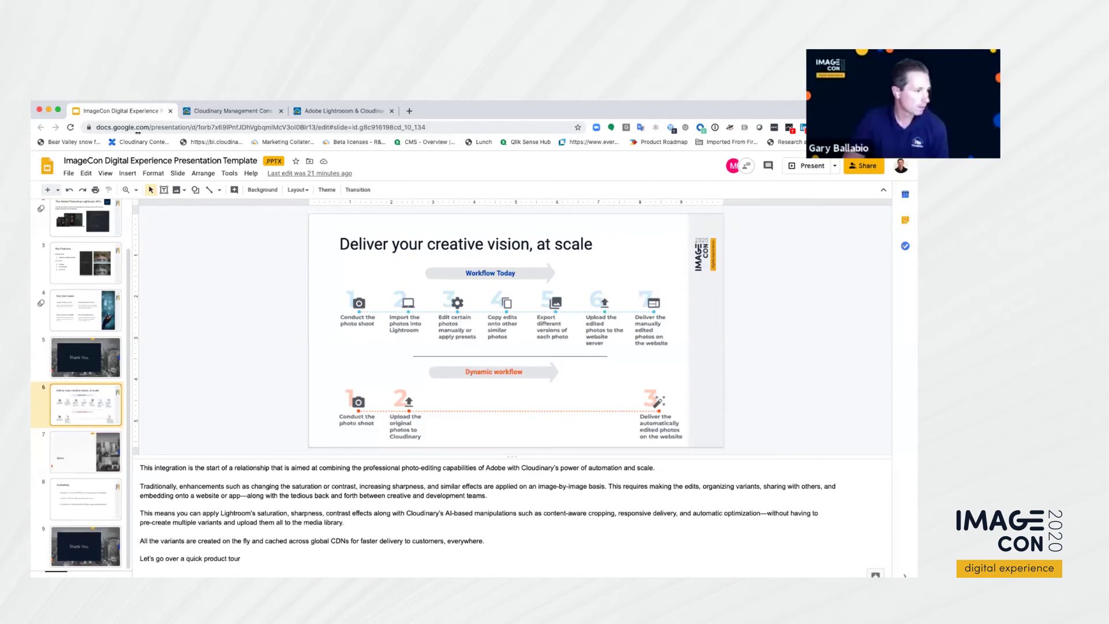
Switch from the slides to the Cloudinary console's Add-ons page
click(187, 112)
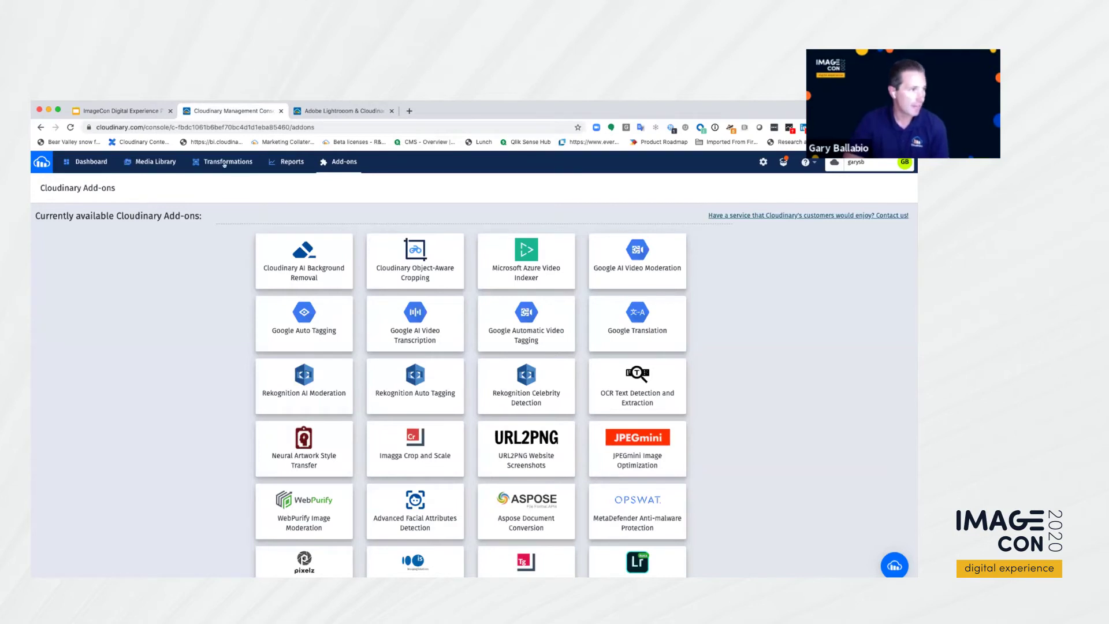
Browse the add-ons catalogue and jump to the Adobe Lightroom Photo Editing add-on details
scroll(291, 371, down, 1)
scroll(562, 258, up, 1)
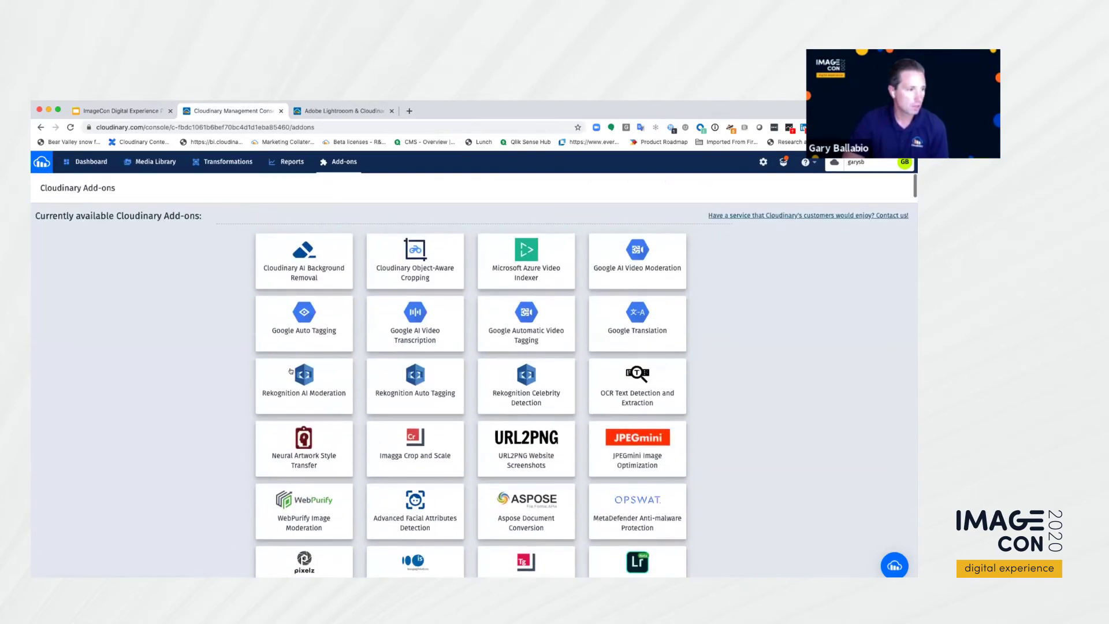
scroll(444, 348, down, 5)
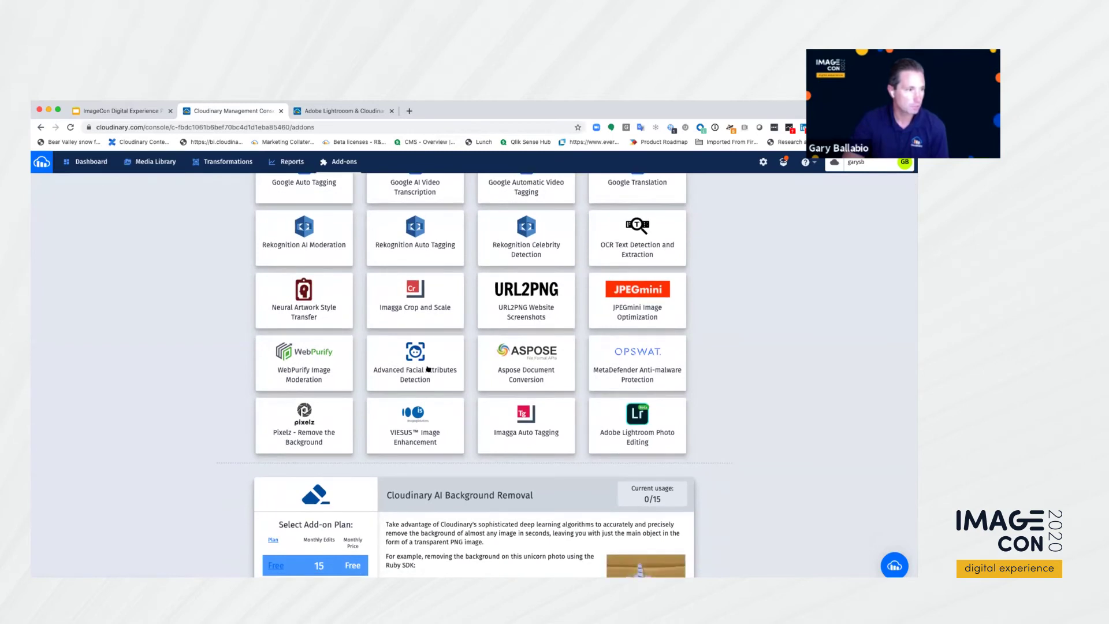
scroll(428, 369, up, 5)
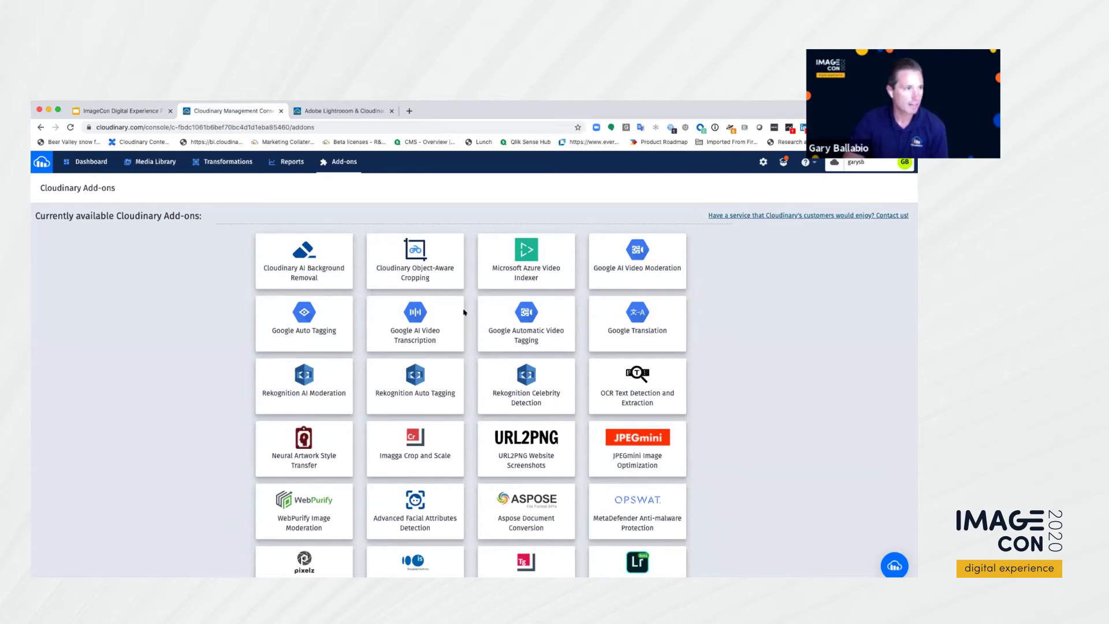
scroll(464, 313, down, 4)
scroll(519, 358, up, 2)
scroll(578, 404, down, 2)
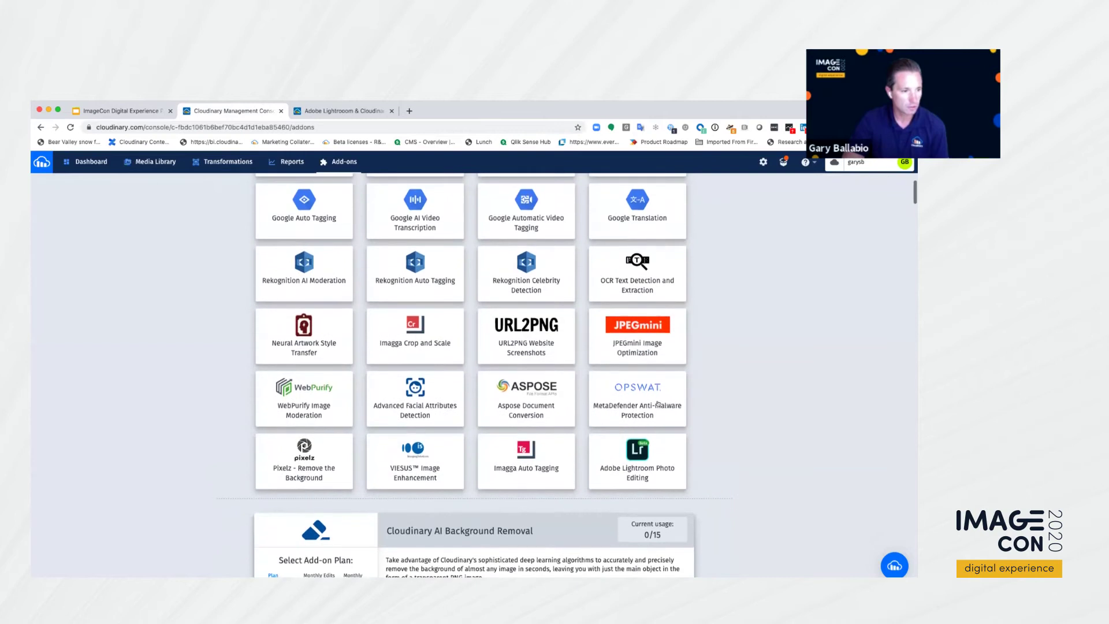
click(616, 446)
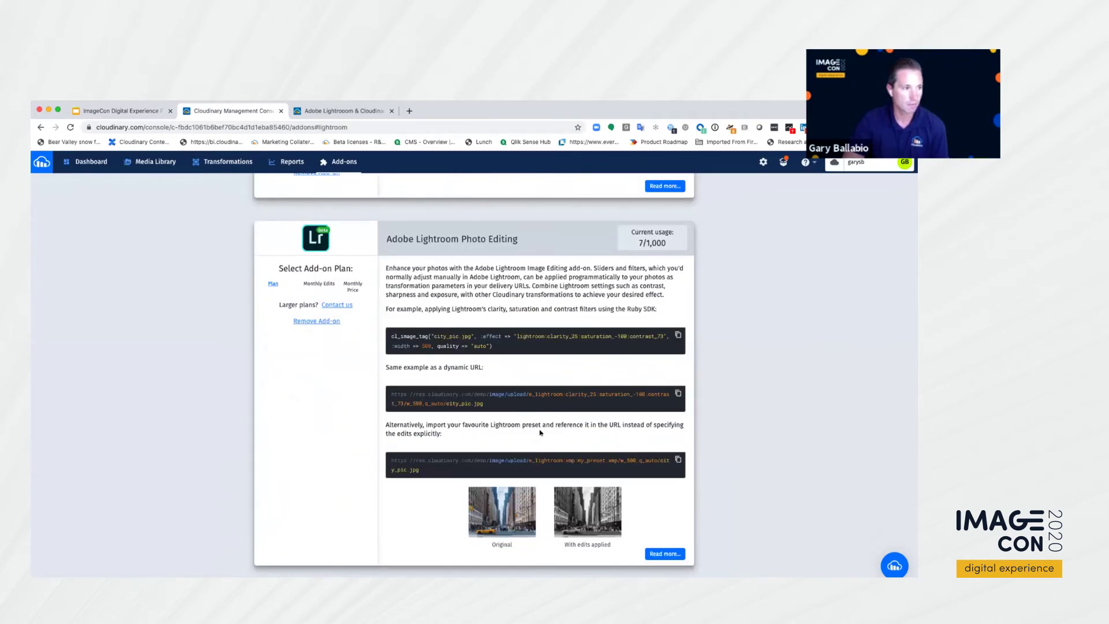
scroll(418, 366, up, 15)
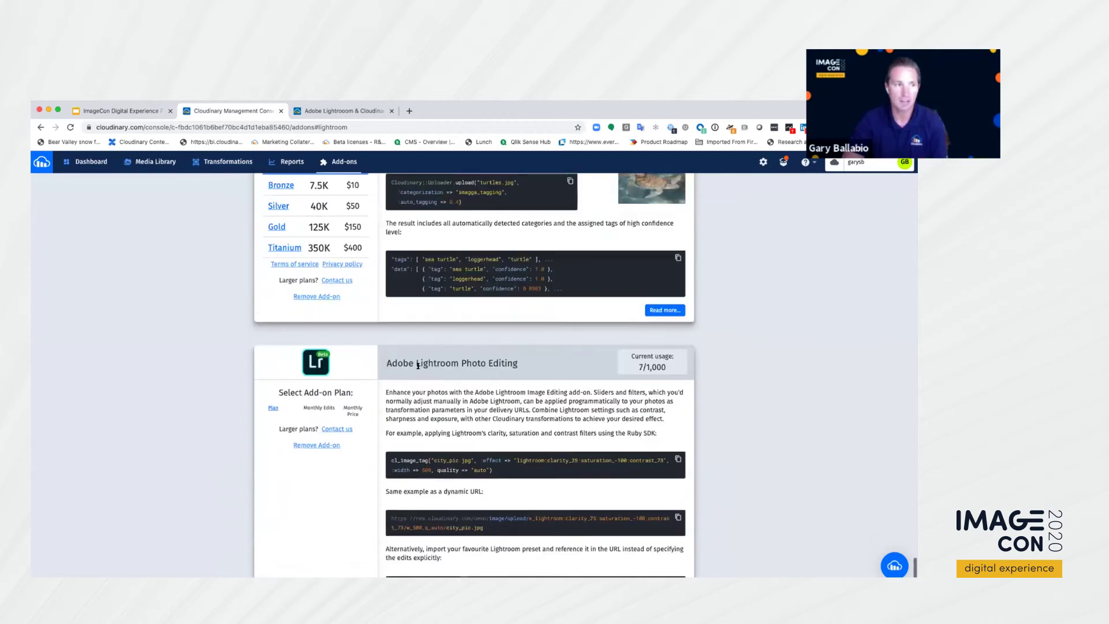
scroll(473, 358, down, 6)
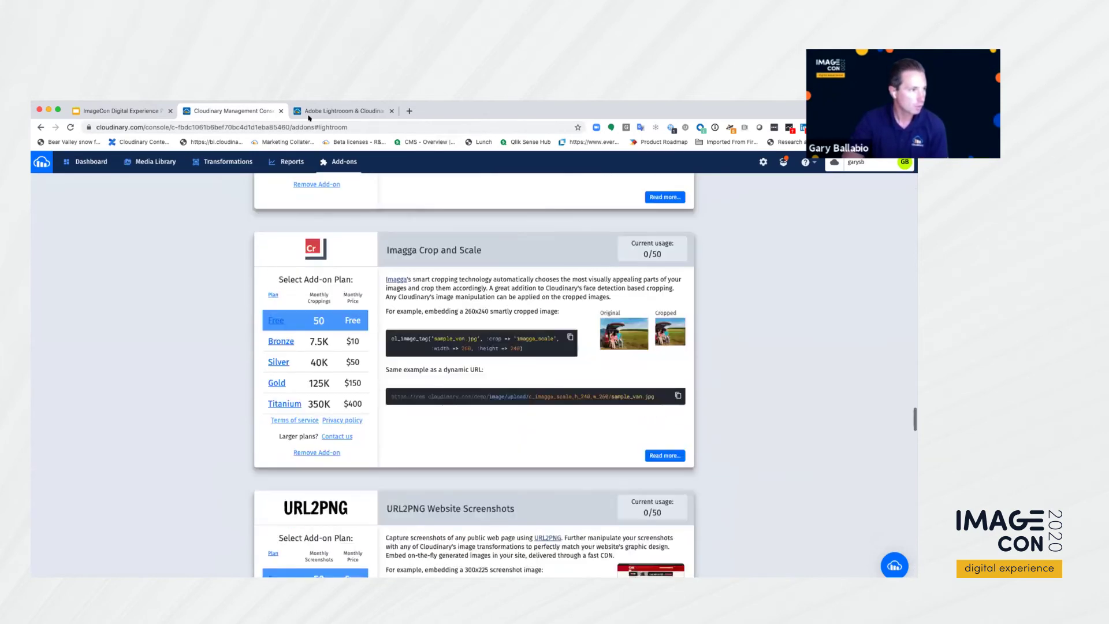
Go to the Adobe Lightroom & Cloudinary demo page and bring up the Upload Image widget
scroll(474, 358, up, 1)
click(308, 111)
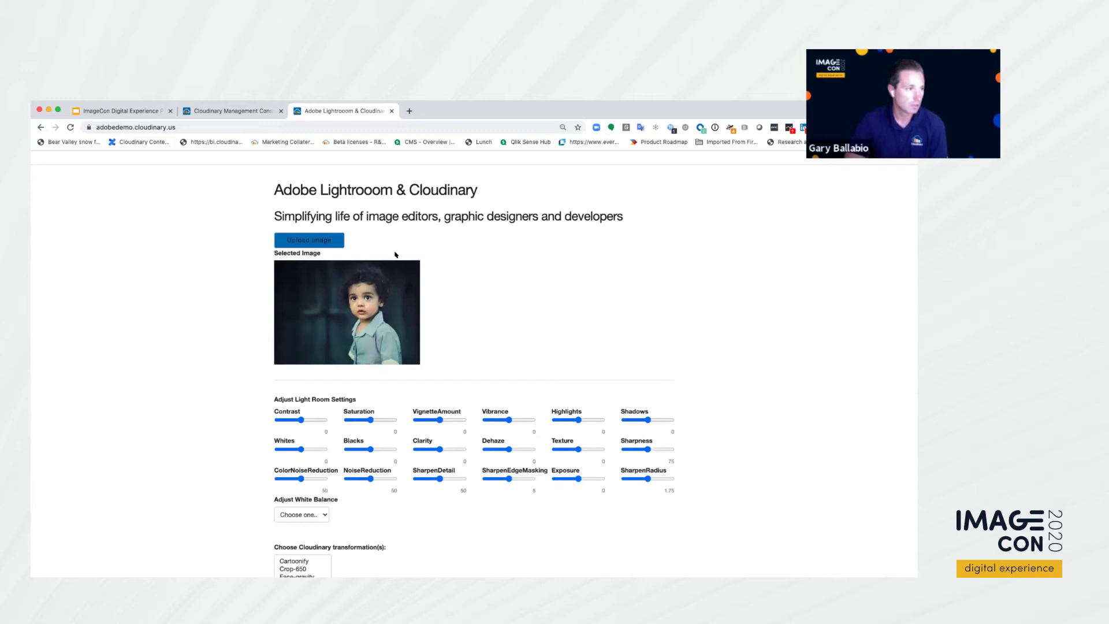
click(302, 241)
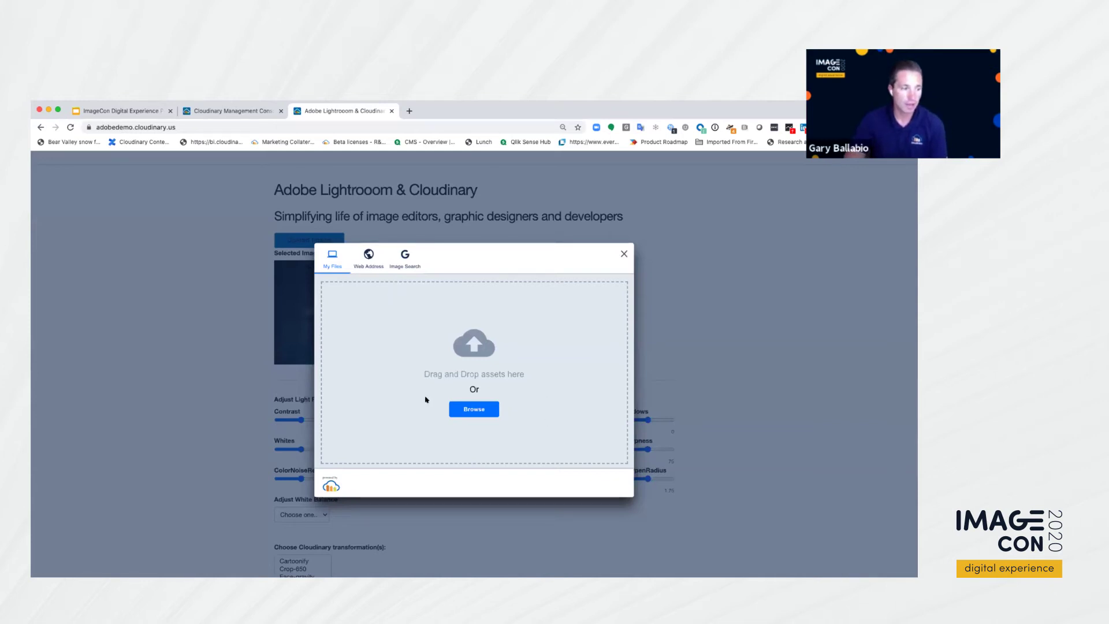
Run a web Image Search in the upload widget for the basketball player
click(369, 257)
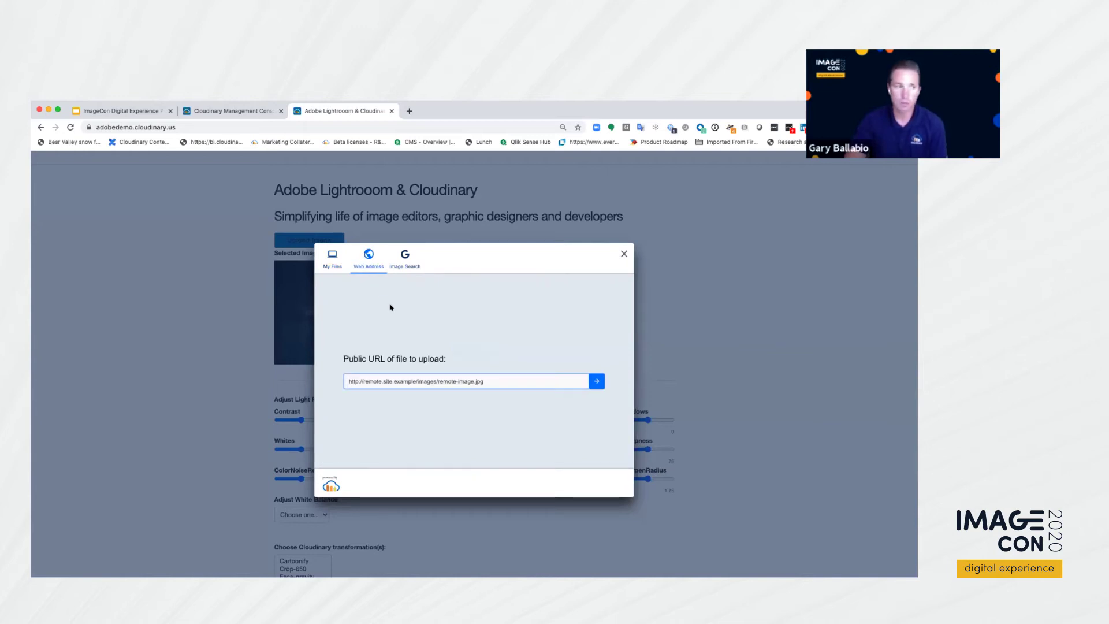
click(404, 259)
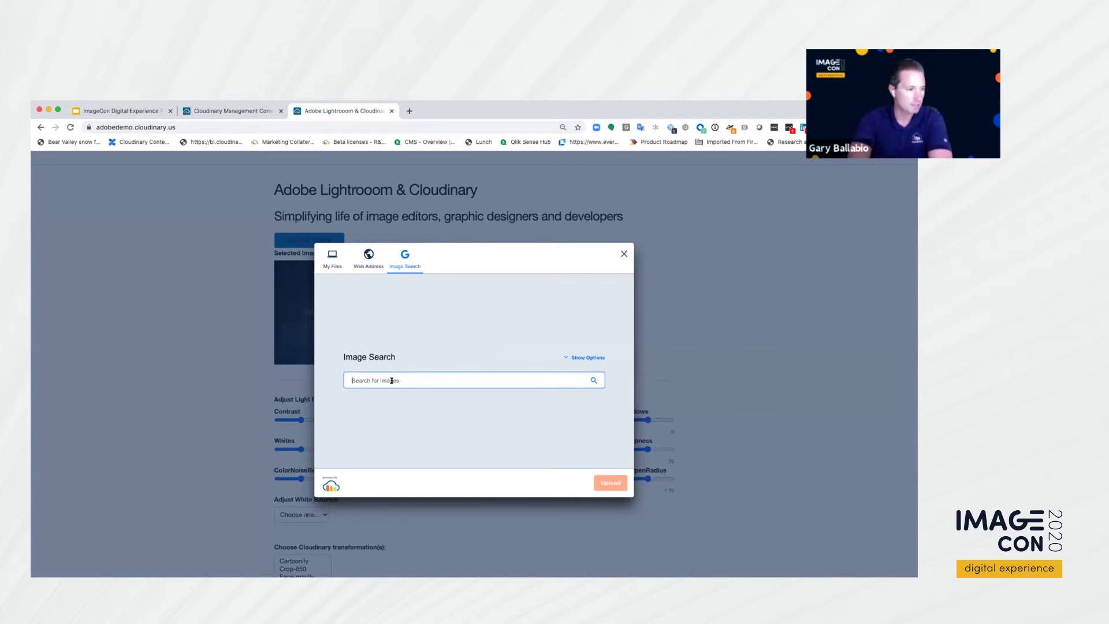
text(mic)
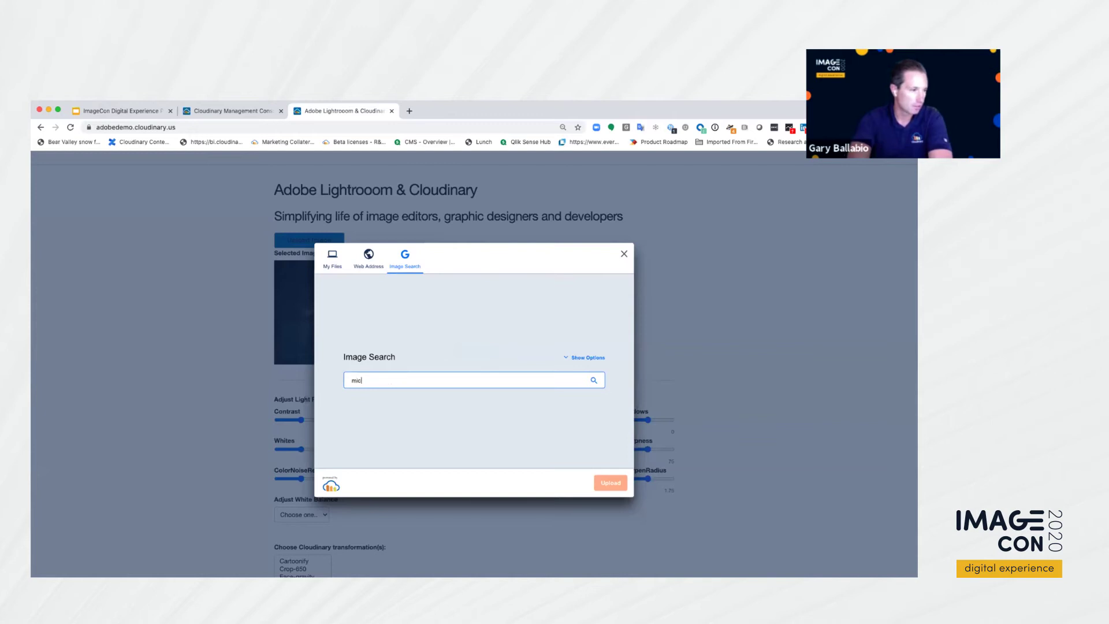
text(ahael jordan)
key(Return)
Upload the first result, the red number 23 Bulls jersey photo, and finish with Done
mouse_move(362, 375)
mouse_move(432, 365)
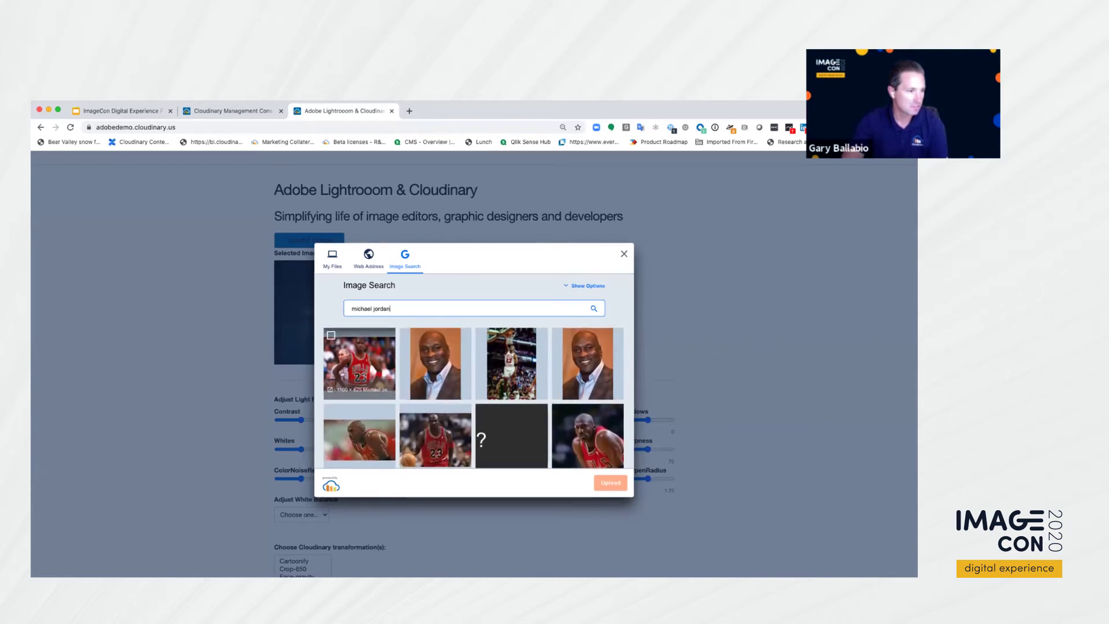
scroll(347, 372, down, 2)
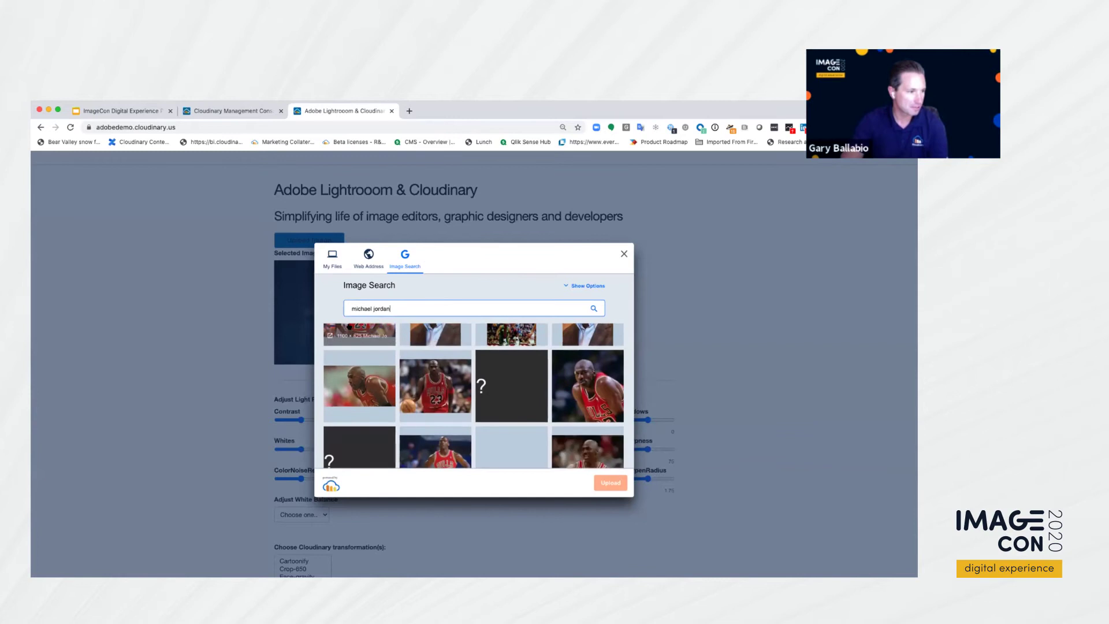
scroll(355, 364, up, 2)
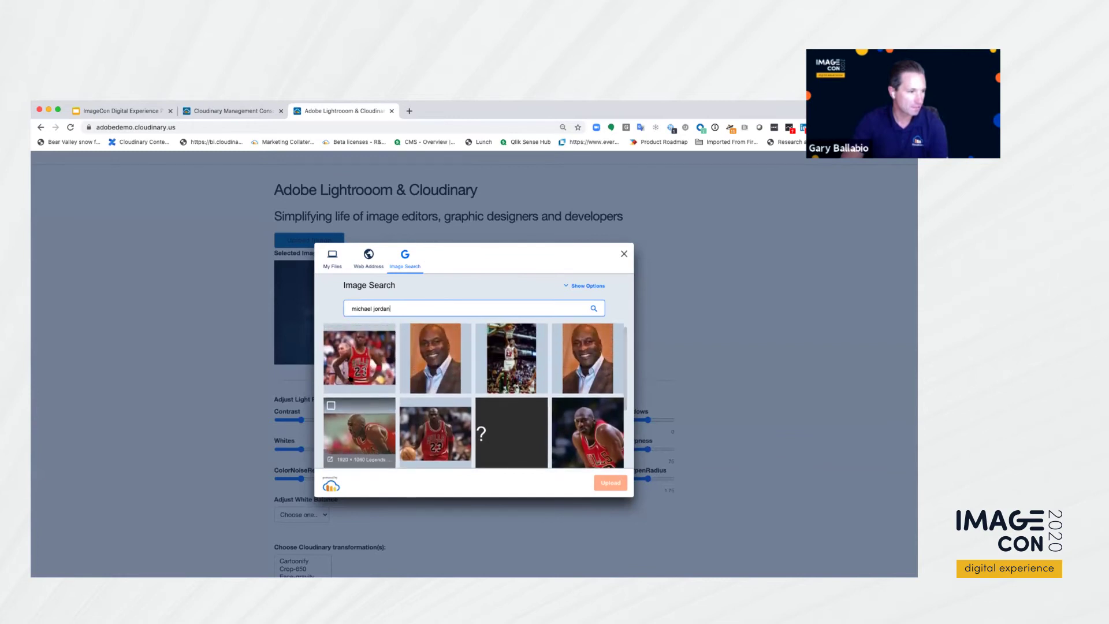
click(357, 358)
click(606, 483)
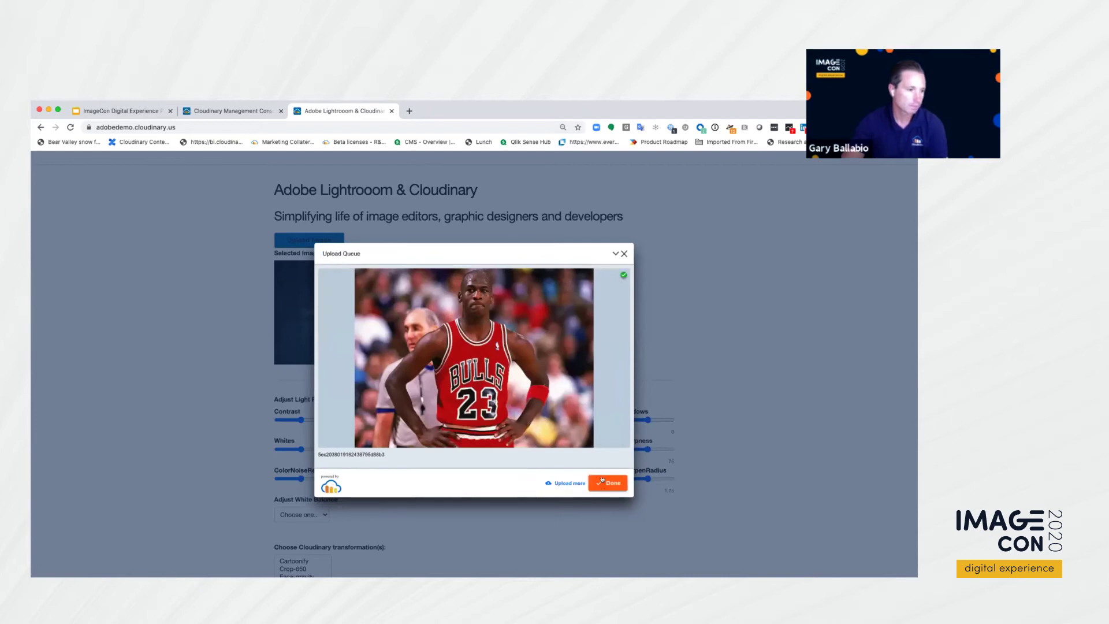
click(600, 483)
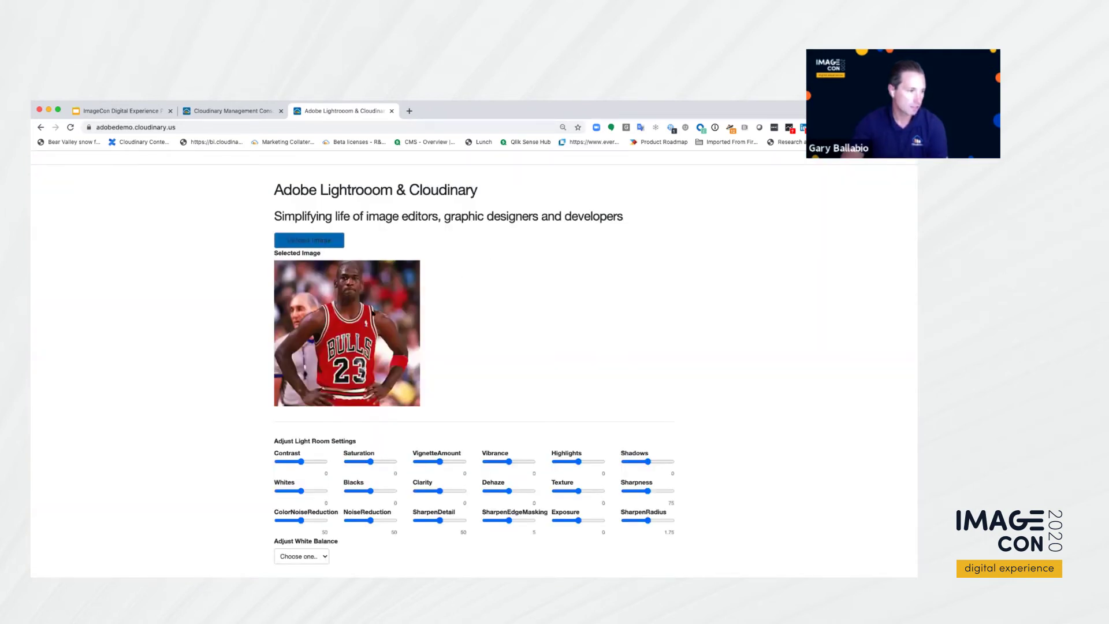
scroll(317, 312, down, 3)
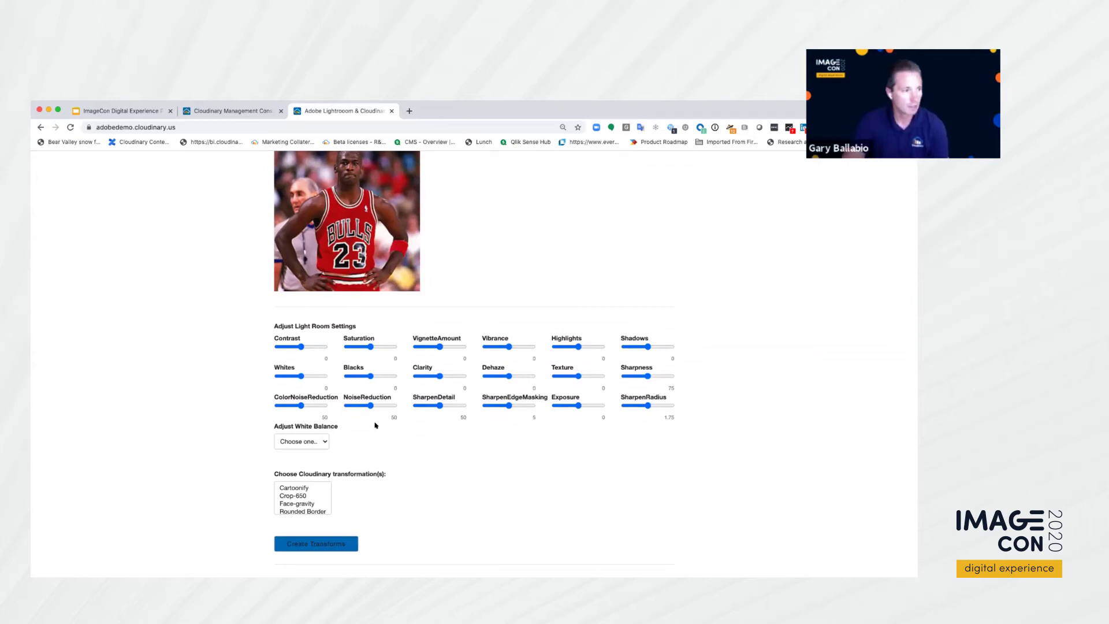
scroll(309, 302, up, 2)
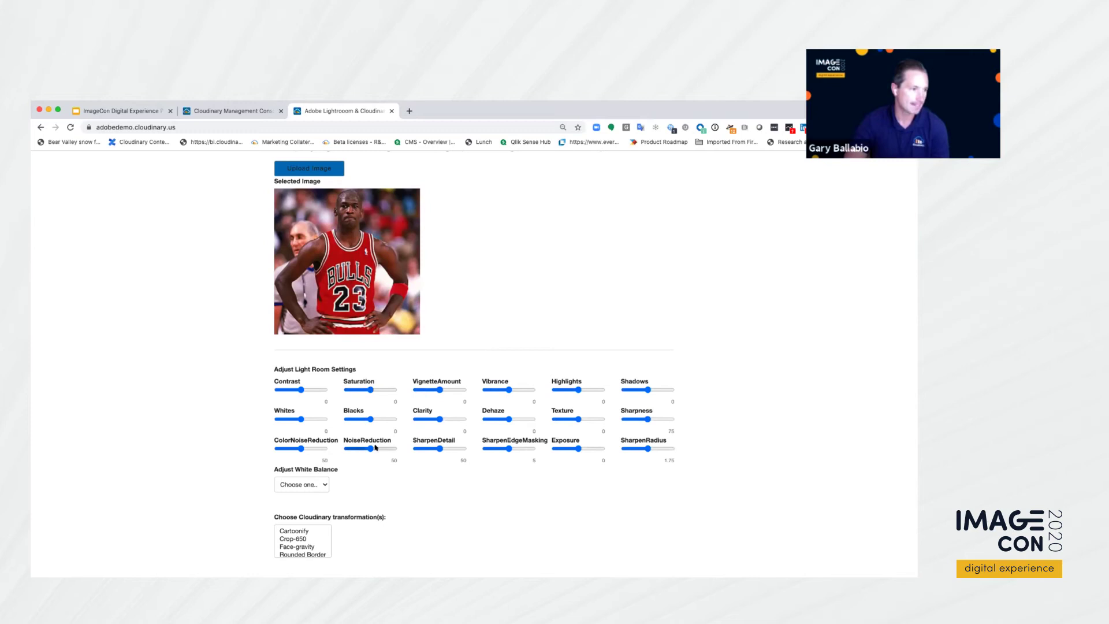
Set NoiseReduction to 0, SharpenDetail to 100, Saturation to -100 and ColorNoiseReduction to 46
drag(370, 448, 251, 446)
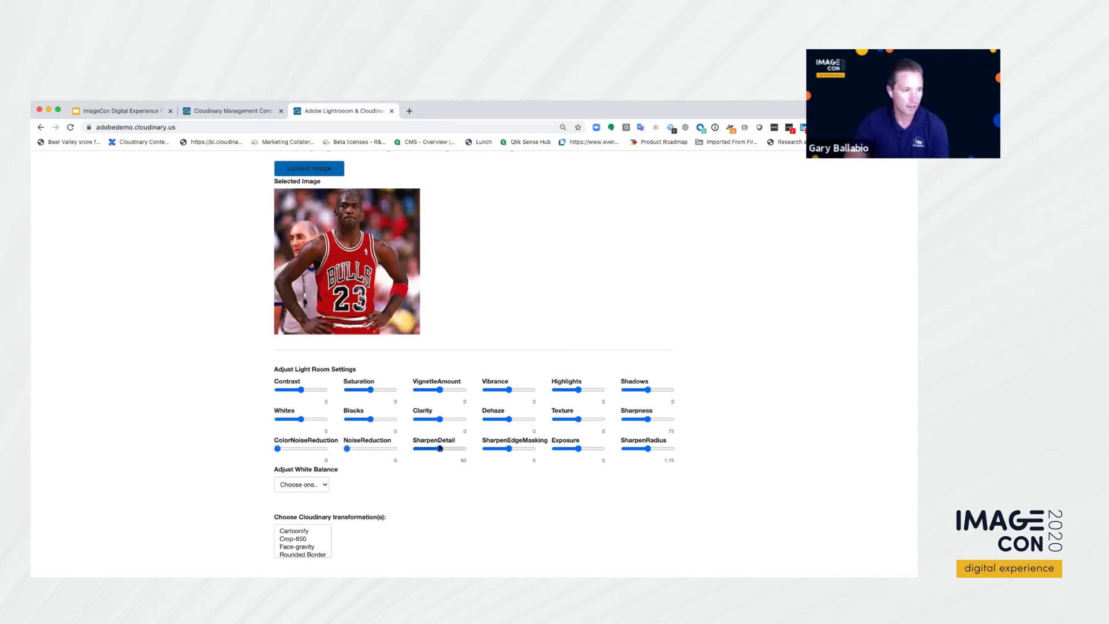
drag(440, 448, 464, 448)
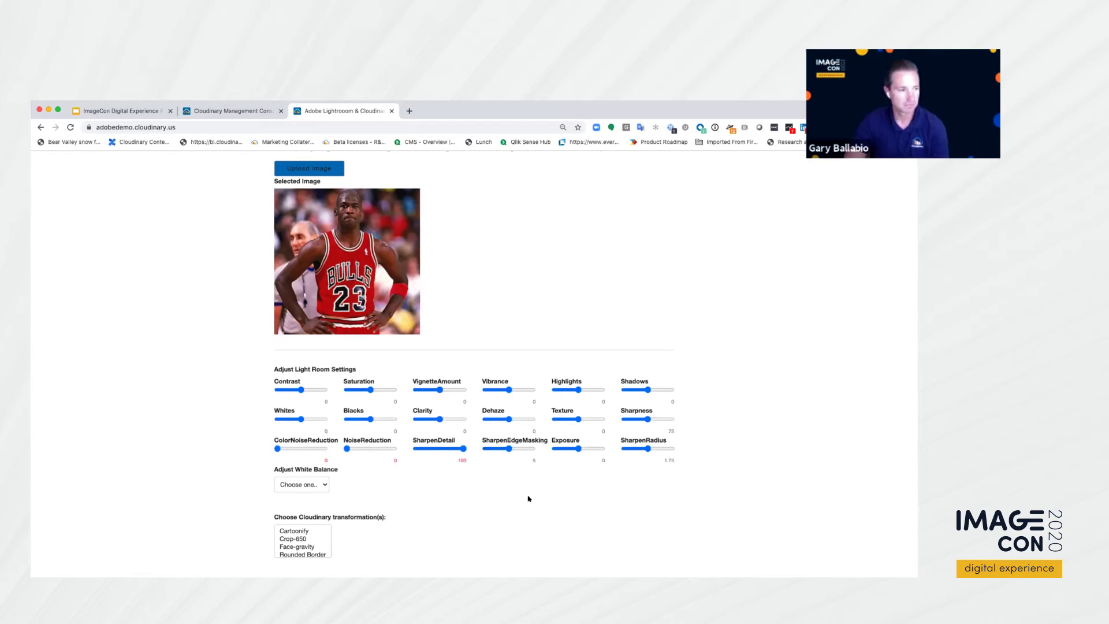
scroll(529, 499, down, 3)
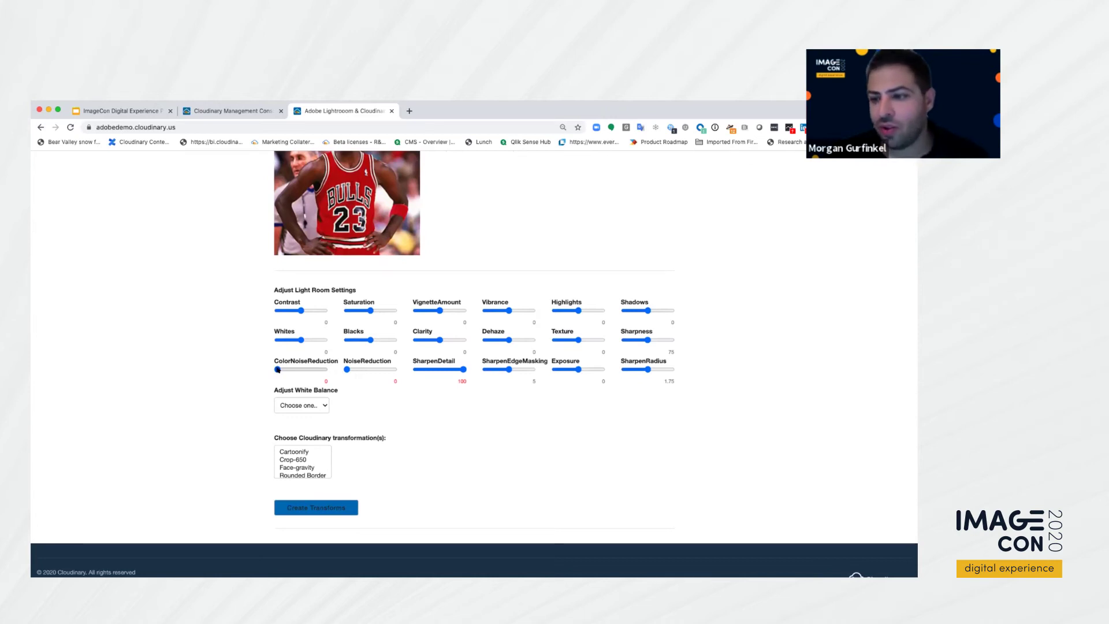
drag(370, 310, 321, 312)
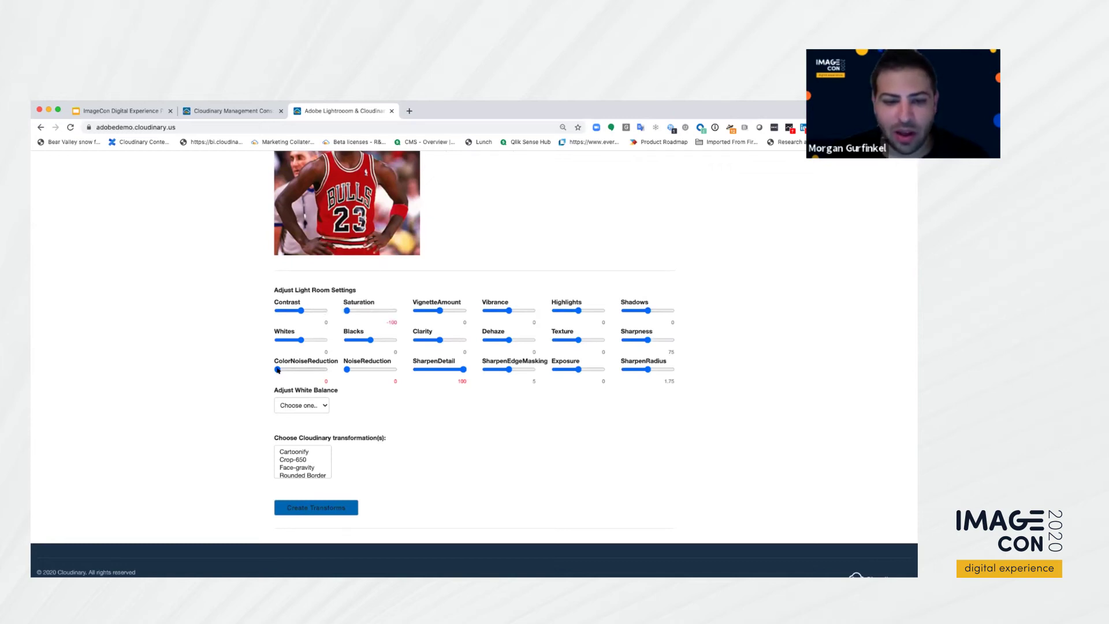
drag(277, 369, 303, 368)
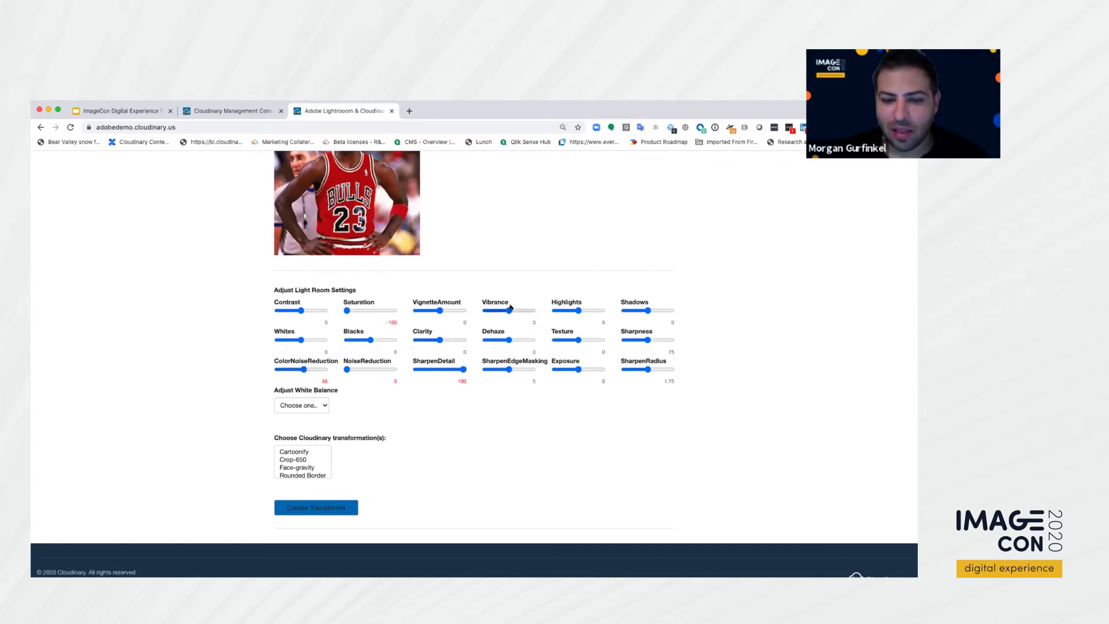
Adjust Dehaze to 31, VignetteAmount to 38 and fine-tune NoiseReduction
drag(509, 339, 533, 340)
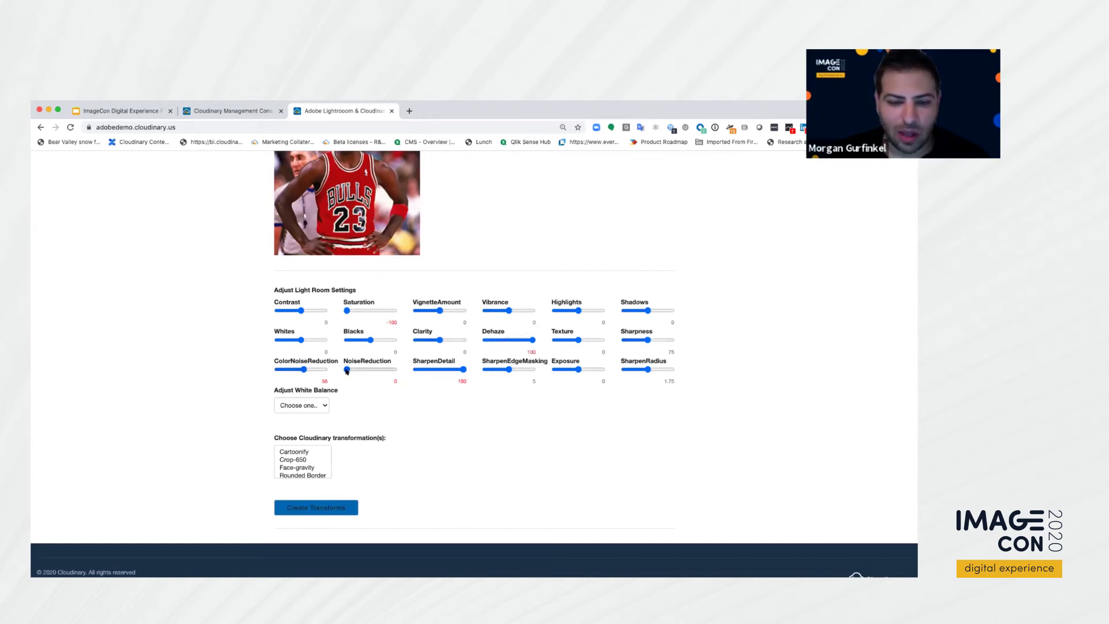
drag(346, 369, 369, 368)
drag(532, 339, 515, 341)
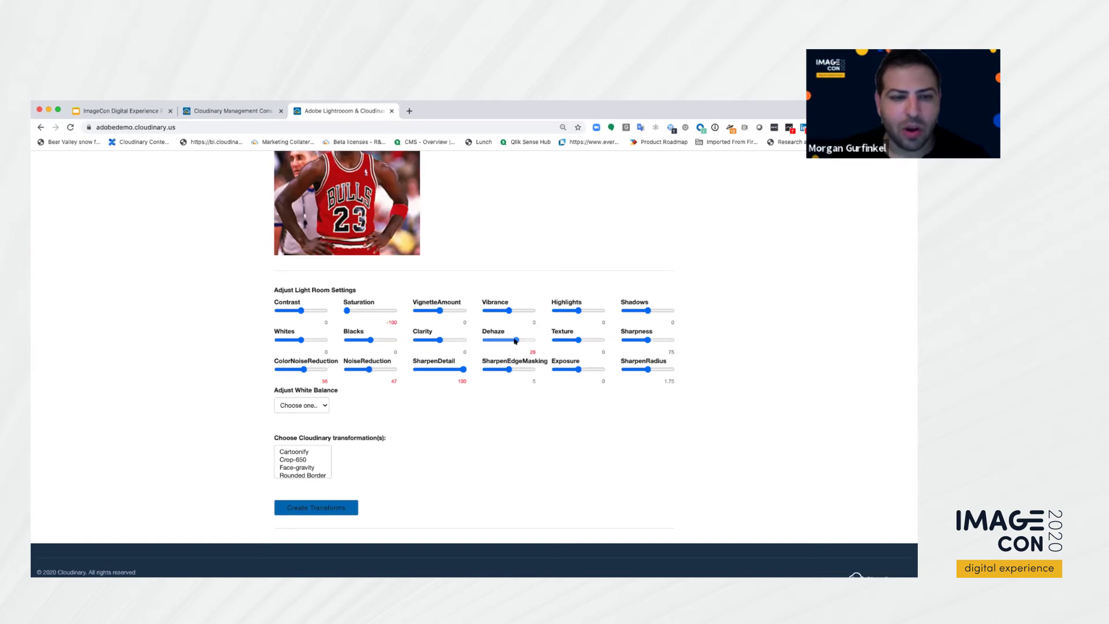
drag(370, 369, 367, 369)
drag(440, 310, 448, 311)
drag(366, 370, 368, 369)
Put NoiseReduction and ColorNoiseReduction at 49 and view the White Balance options without choosing one
click(368, 369)
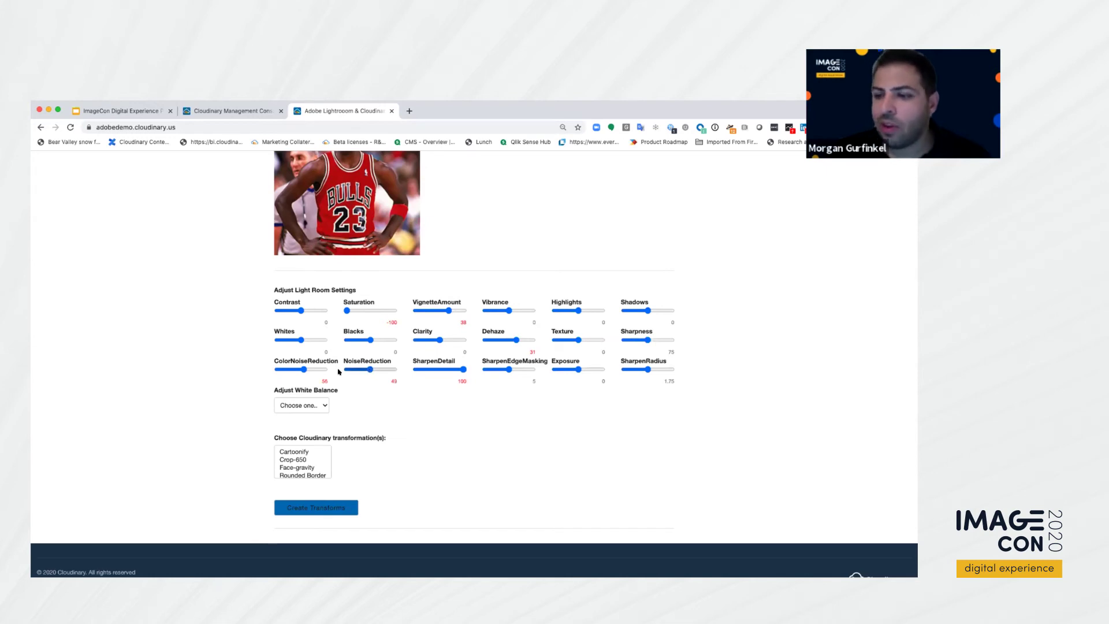
click(301, 369)
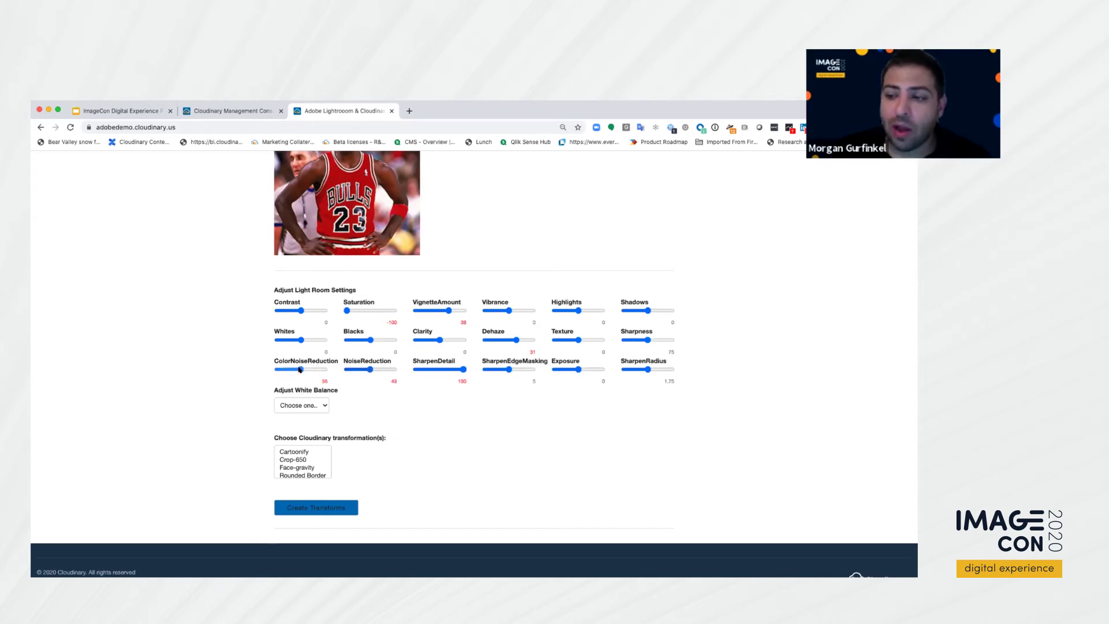
click(319, 406)
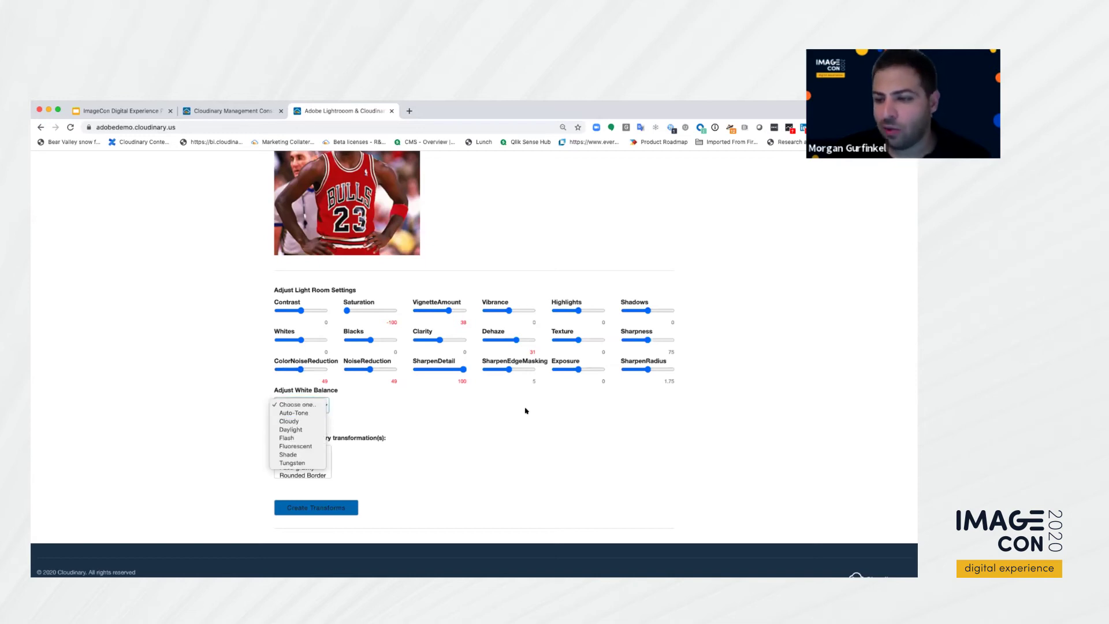
click(525, 411)
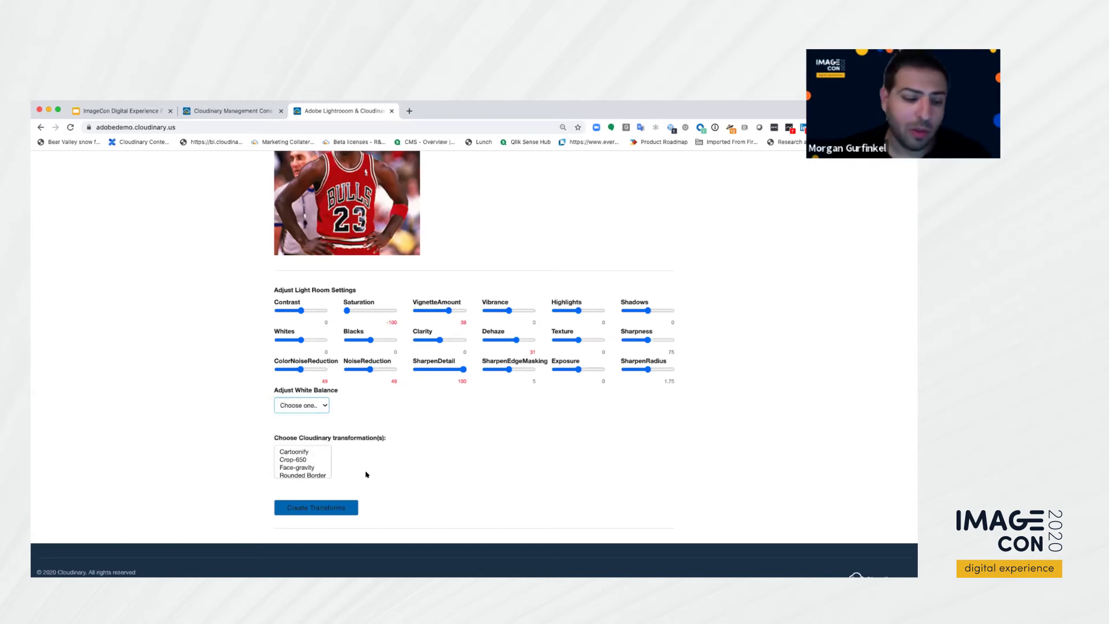
scroll(396, 450, down, 1)
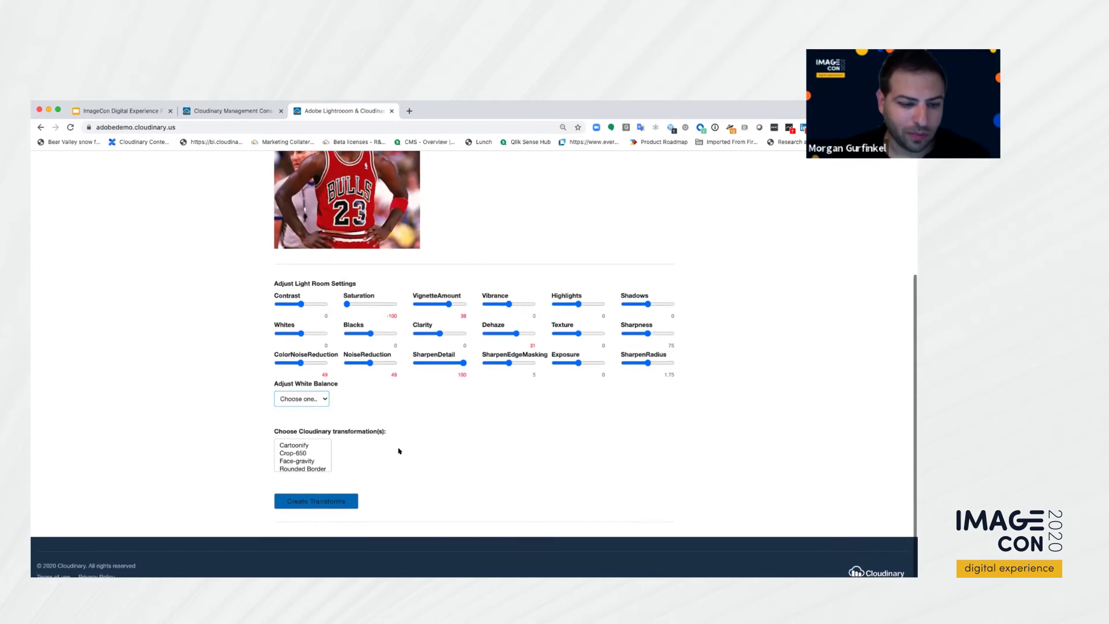
scroll(308, 462, down, 2)
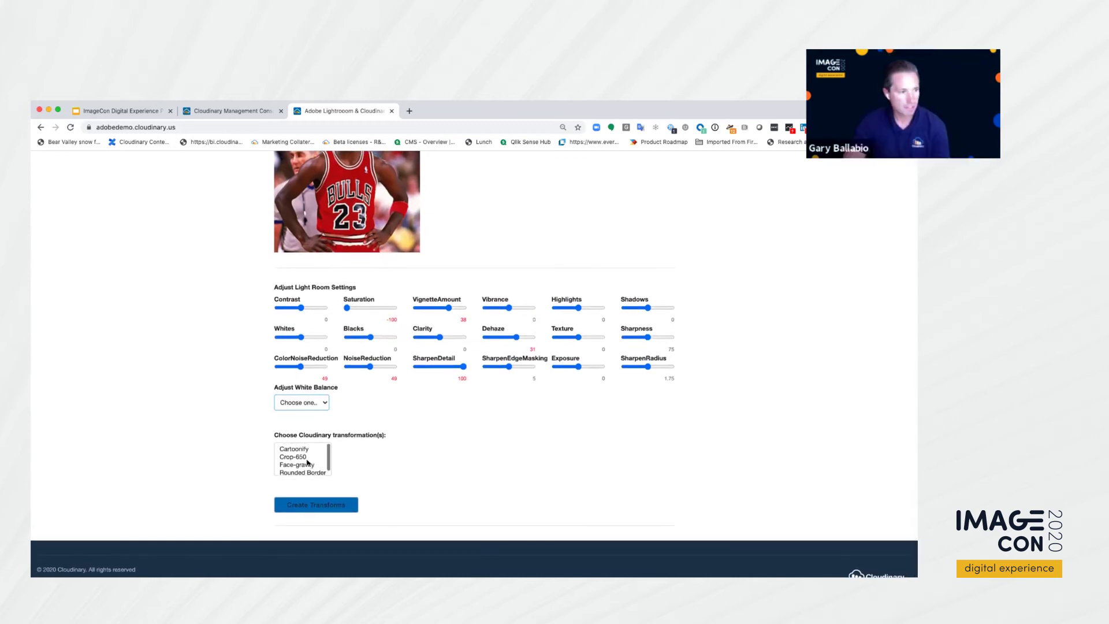
scroll(308, 451, up, 2)
scroll(307, 450, down, 1)
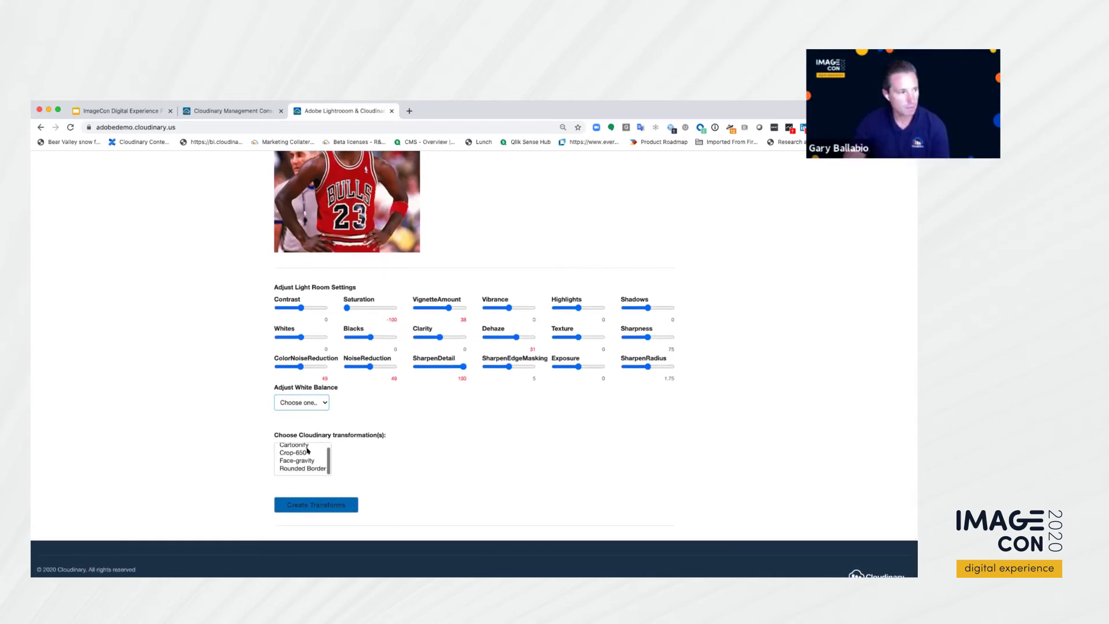
click(311, 404)
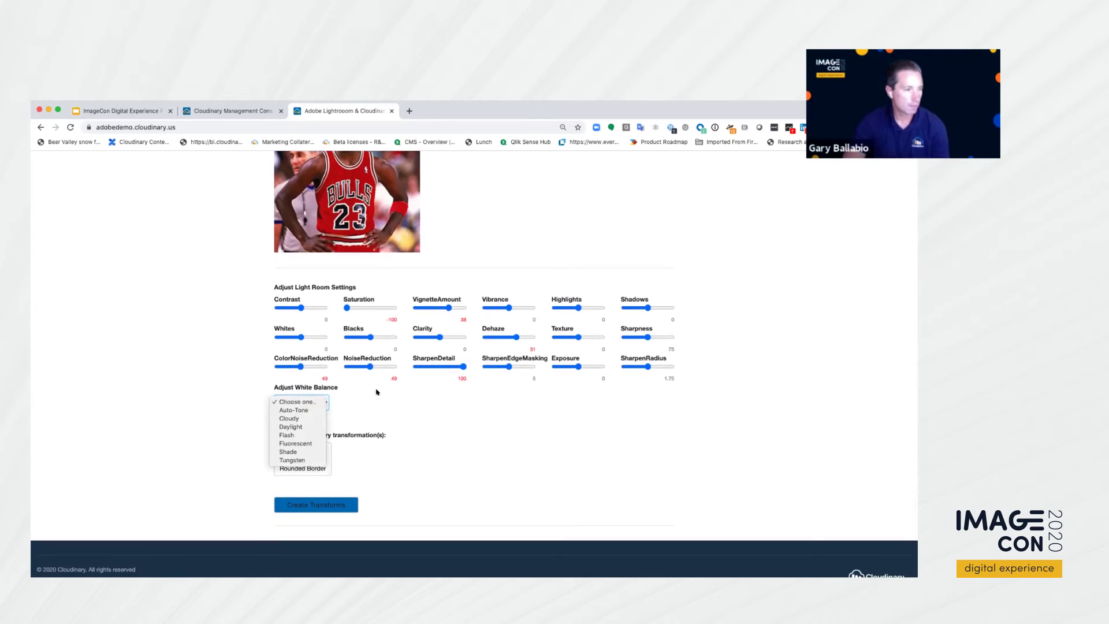
Create Transforms with white balance unset, then review the Adobe Only, Adobe+Cloudinary and f_auto,q_auto results
click(402, 421)
click(326, 504)
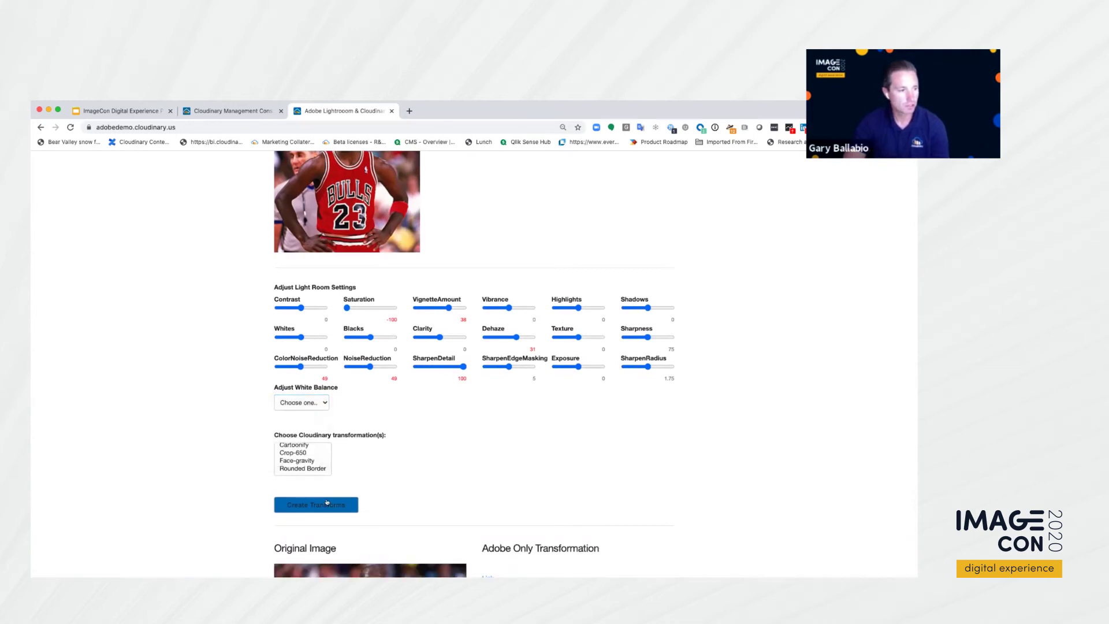
scroll(471, 430, down, 6)
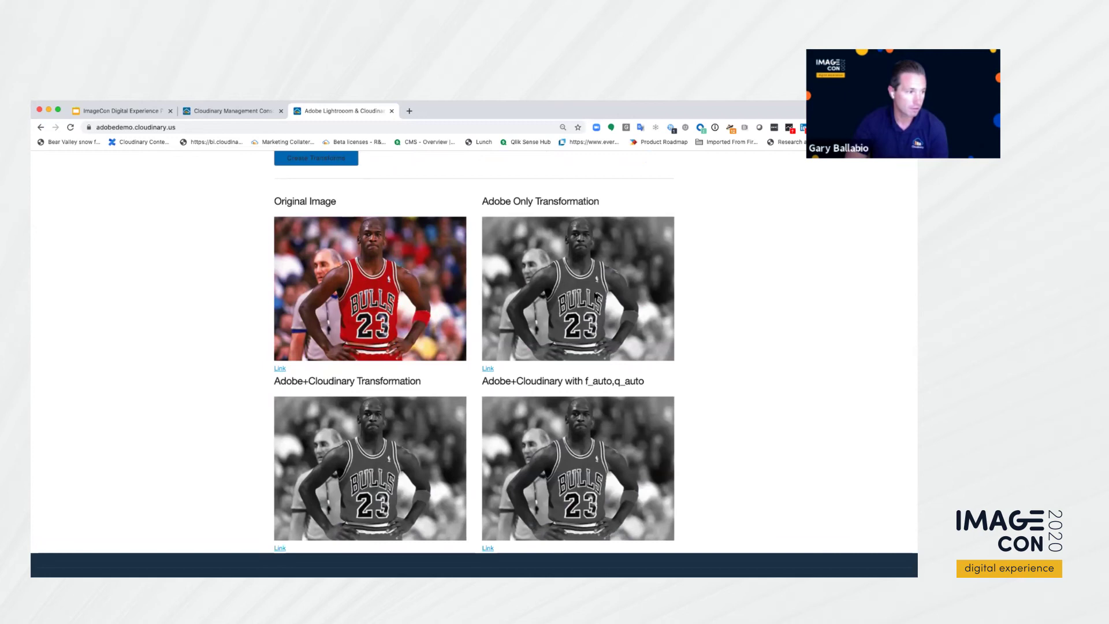
scroll(420, 443, down, 1)
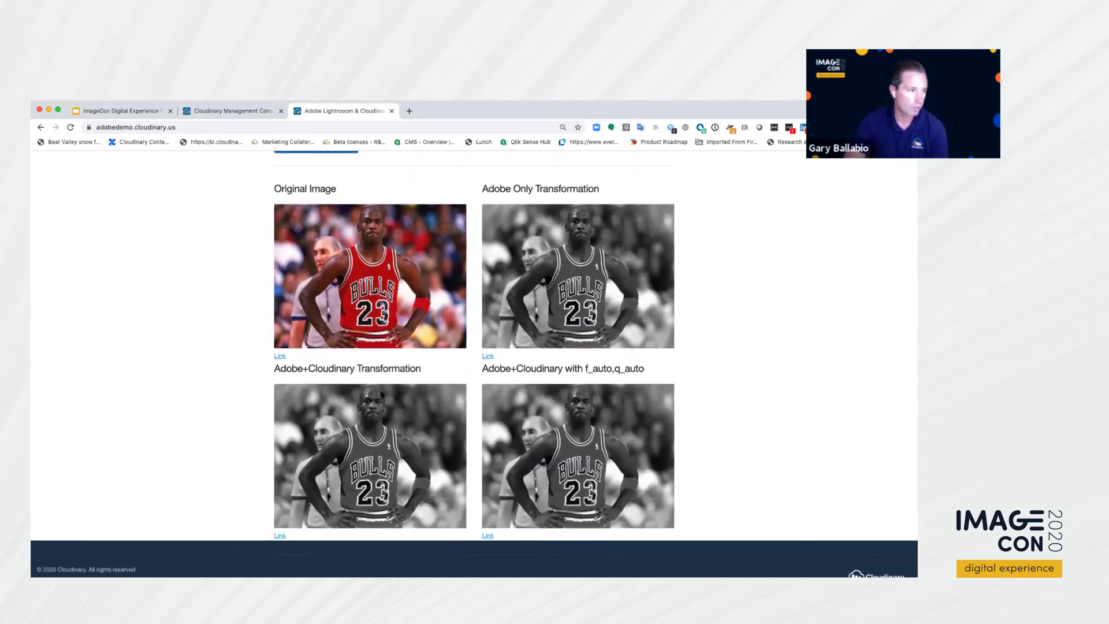
scroll(262, 336, up, 8)
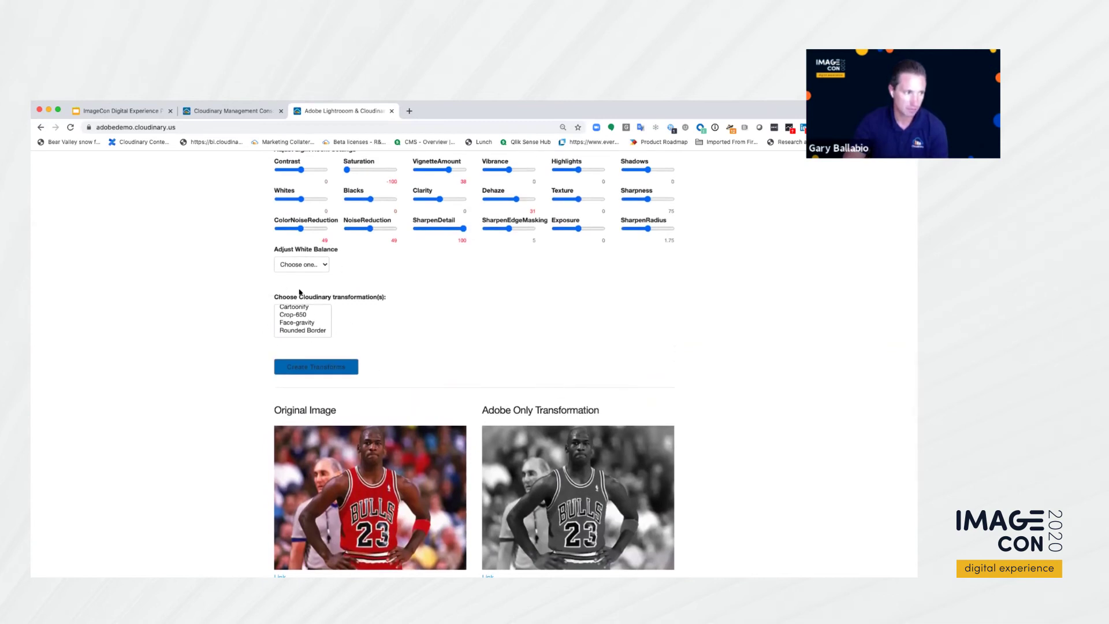
scroll(295, 357, down, 7)
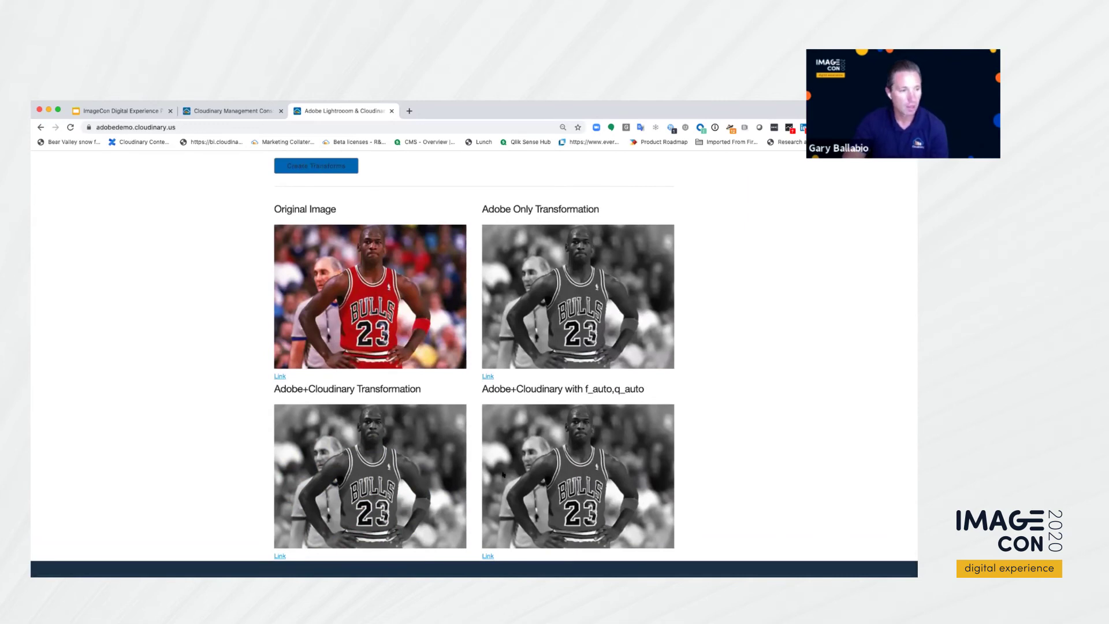
scroll(503, 474, down, 1)
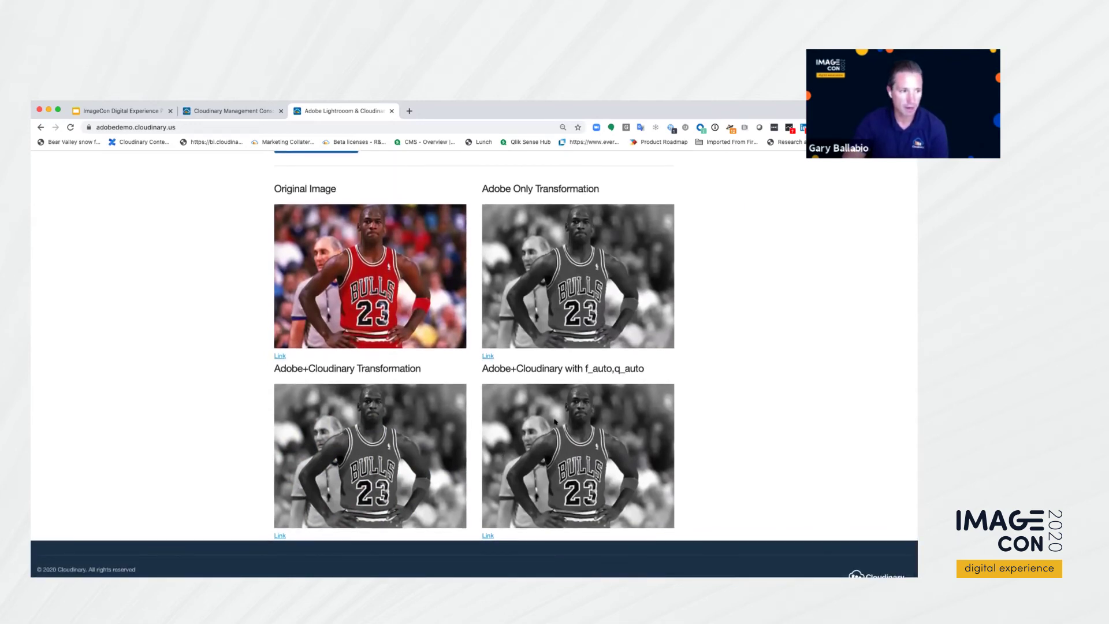
scroll(560, 340, up, 2)
scroll(560, 340, down, 2)
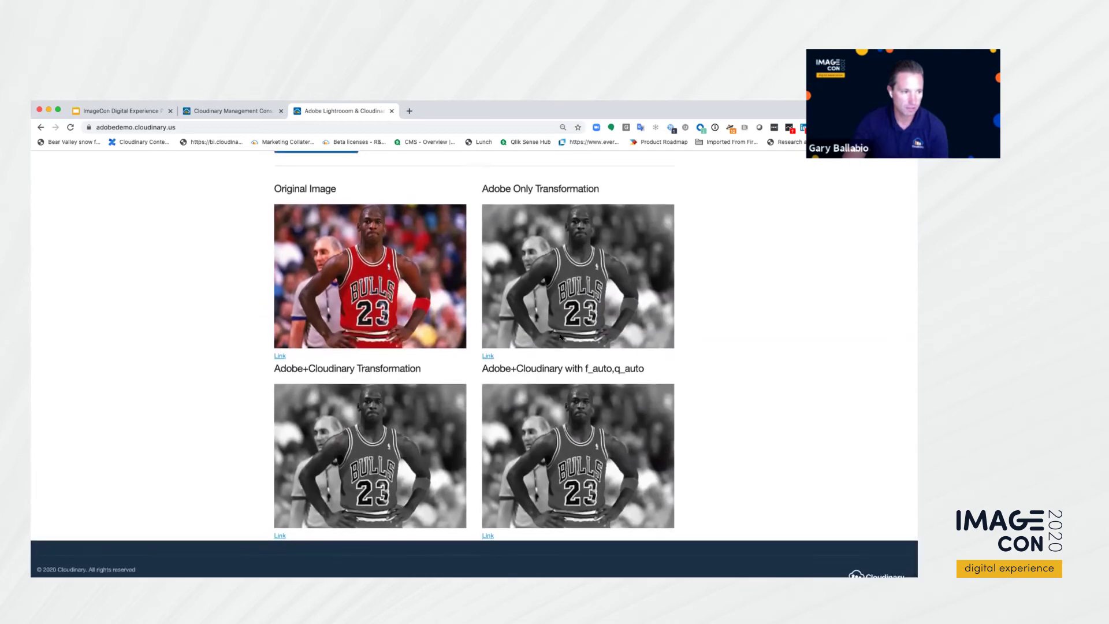
scroll(560, 336, up, 1)
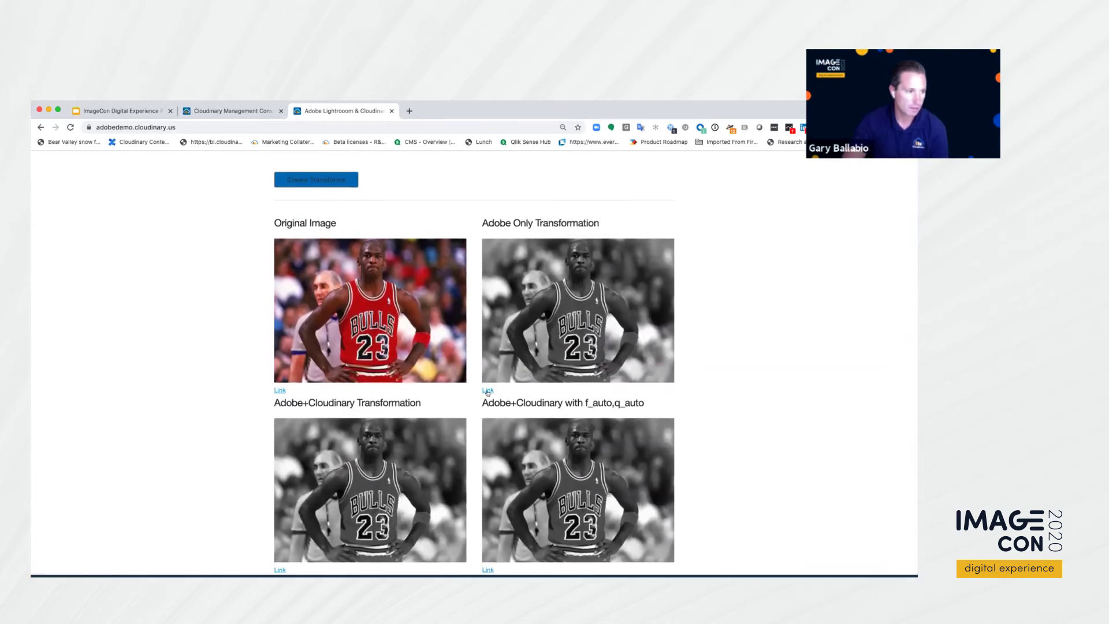
Open the Adobe Only result in its own tab and highlight its saturation and dehaze URL parameters
click(488, 389)
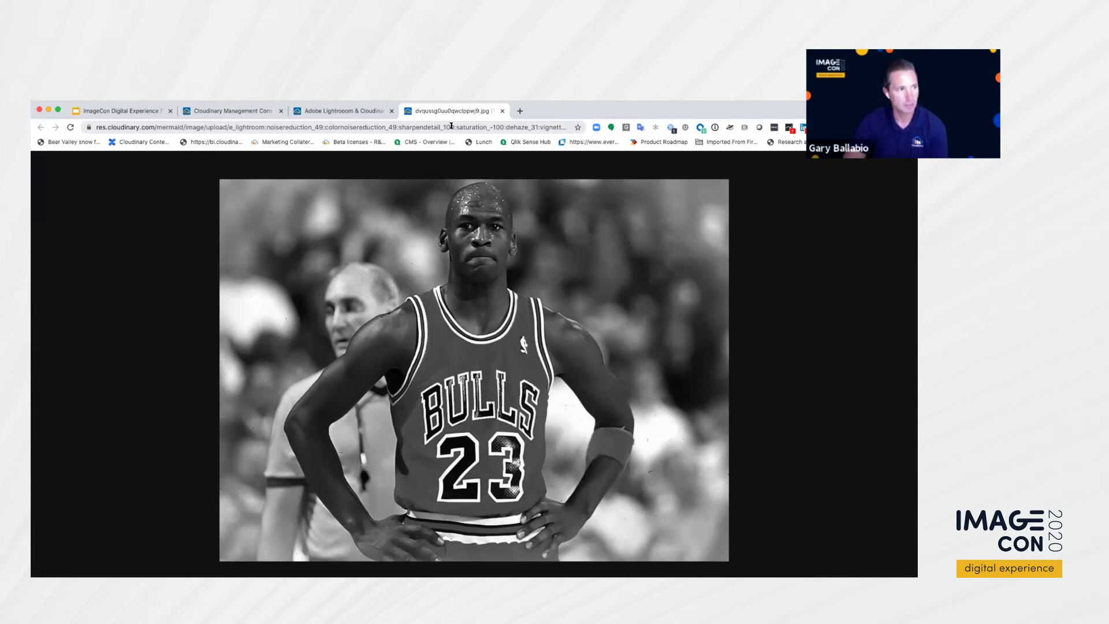
drag(456, 127, 570, 122)
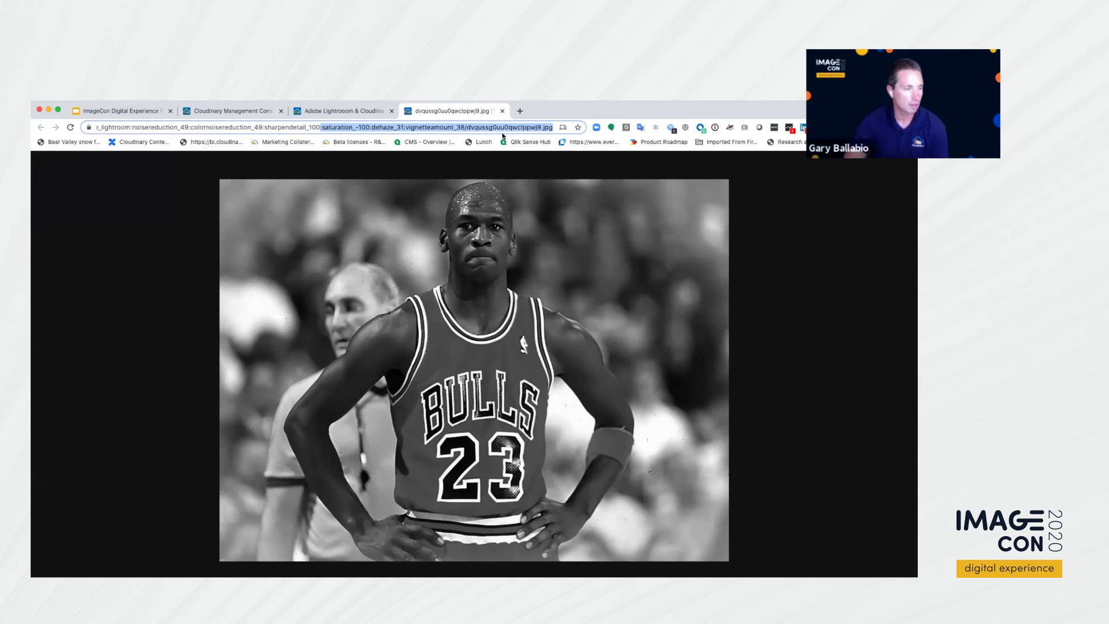
click(792, 270)
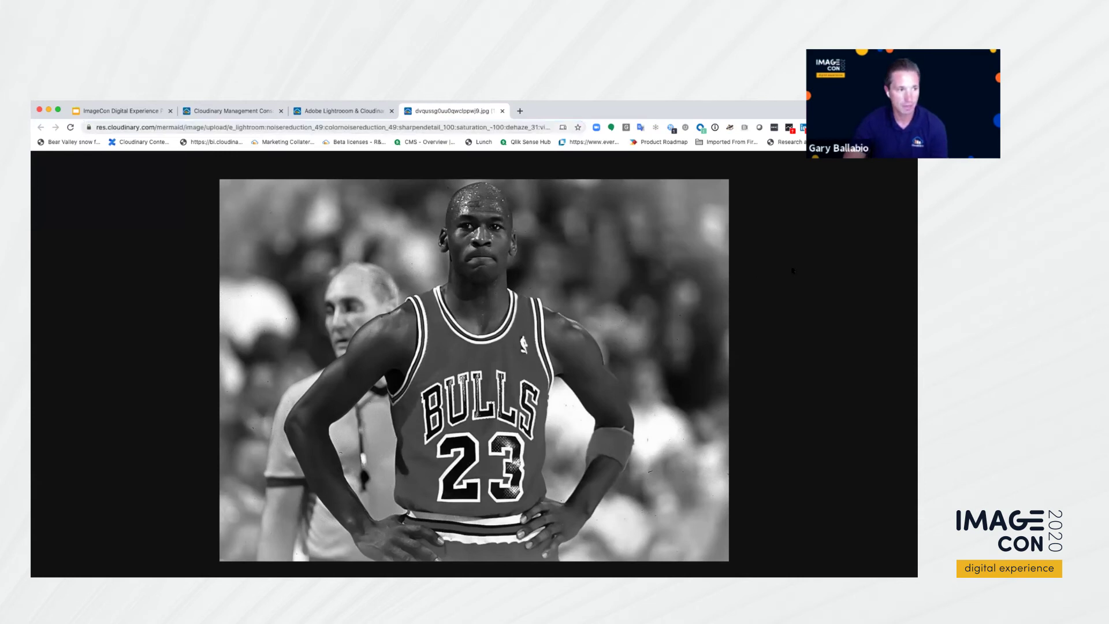
Open the f_auto,q_auto result and highlight its URL up to vignetteamount_38 and from dehaze onward
click(345, 110)
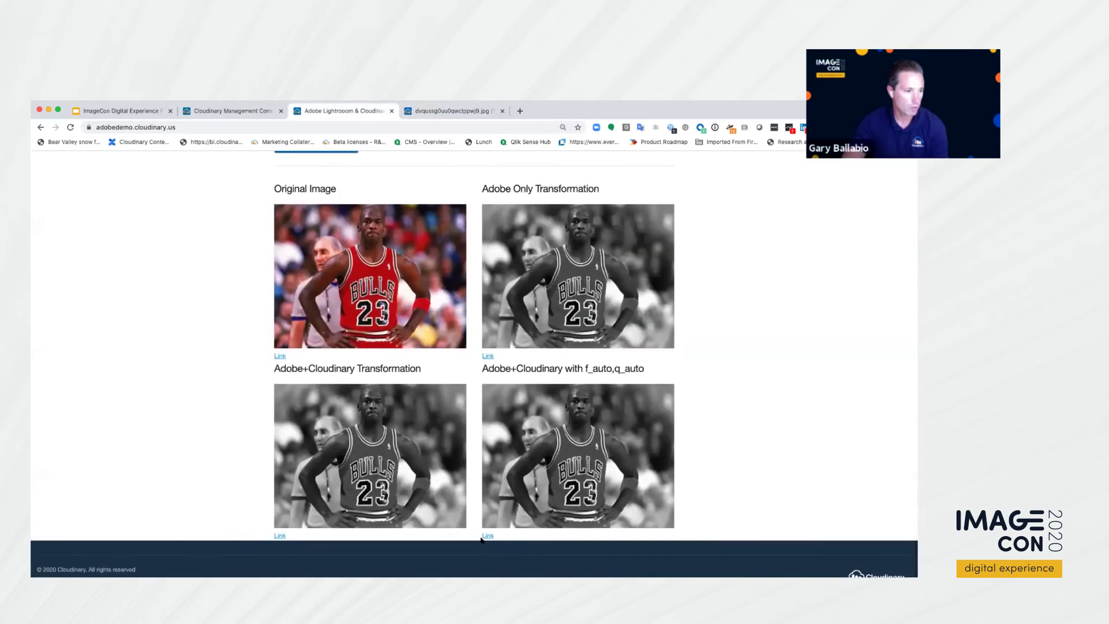
click(484, 536)
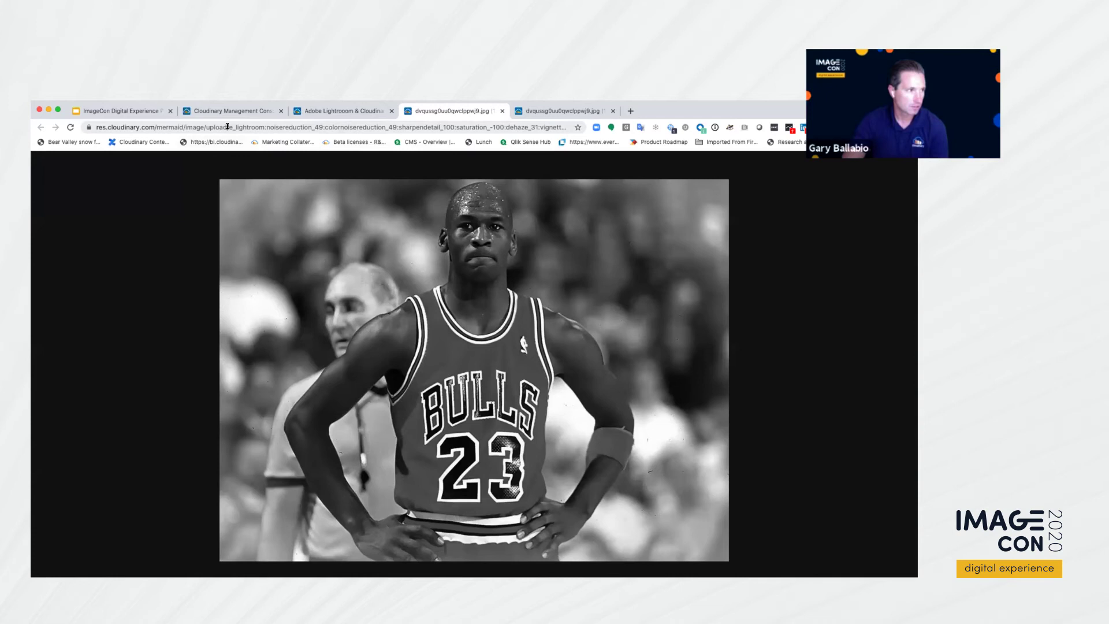
click(298, 126)
shift+click(422, 126)
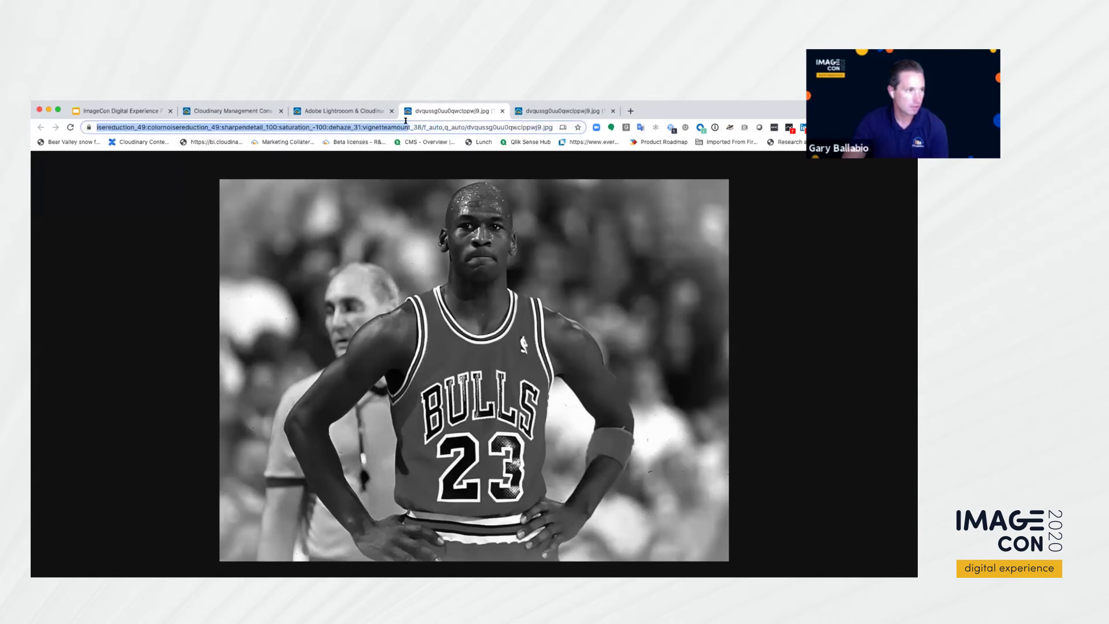
click(421, 126)
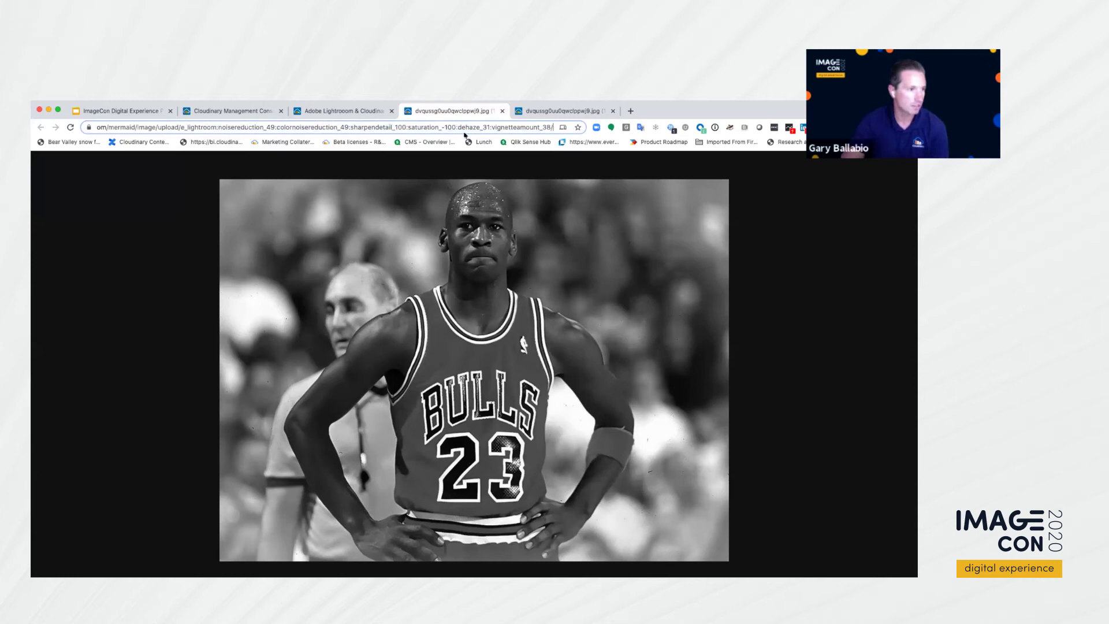
drag(465, 126, 632, 127)
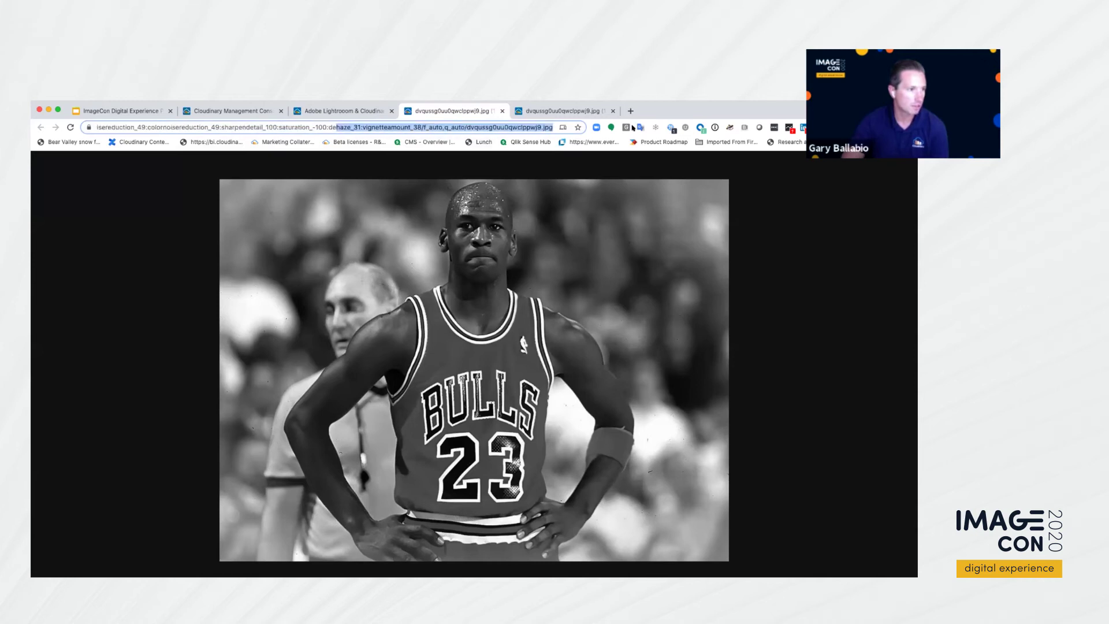
click(433, 128)
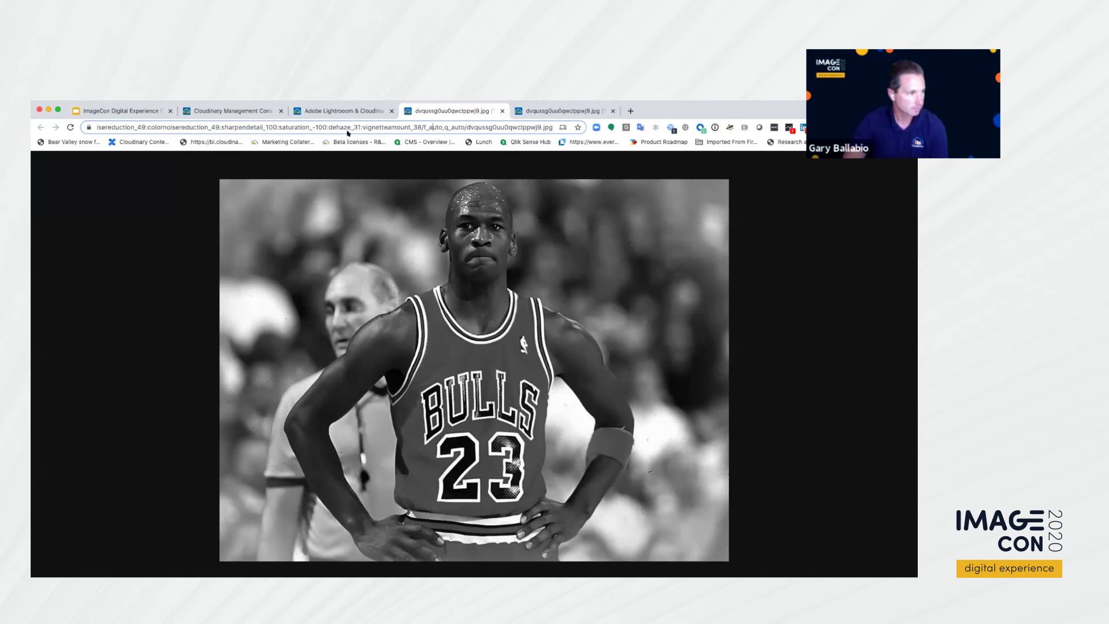
Set SharpenDetail to 52, VignetteAmount to 11 and Saturation to -2
click(341, 110)
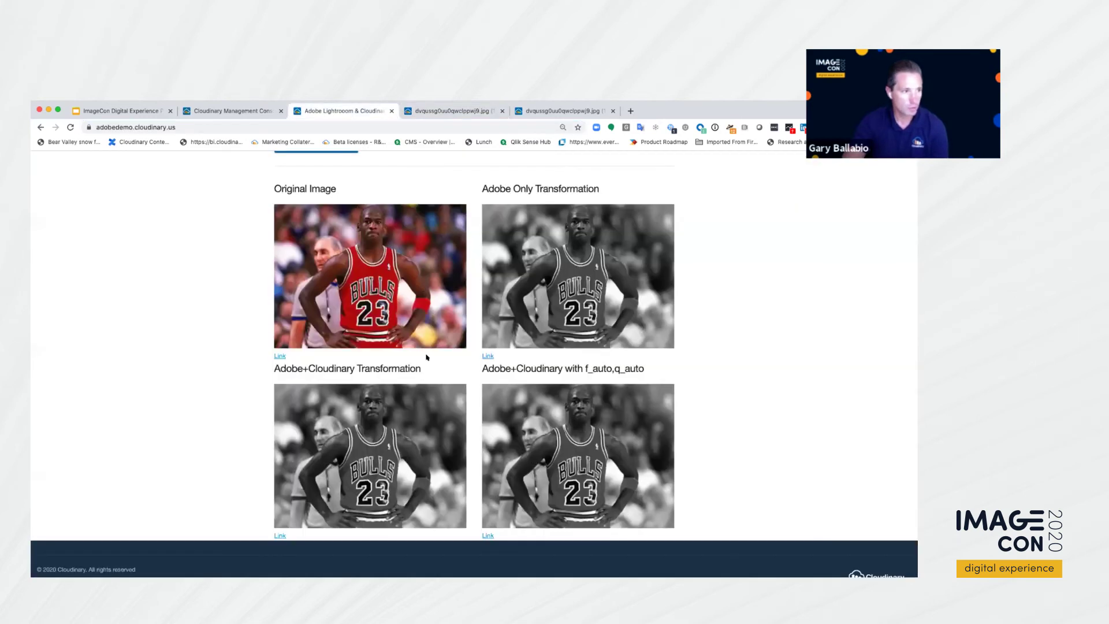
scroll(426, 357, up, 5)
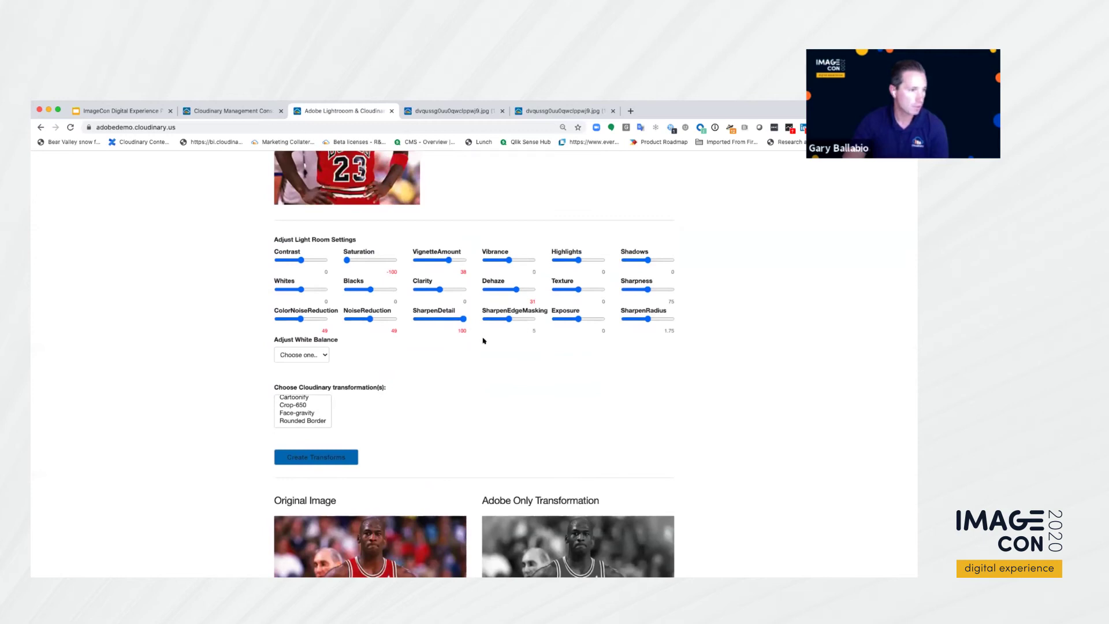
drag(464, 318, 439, 320)
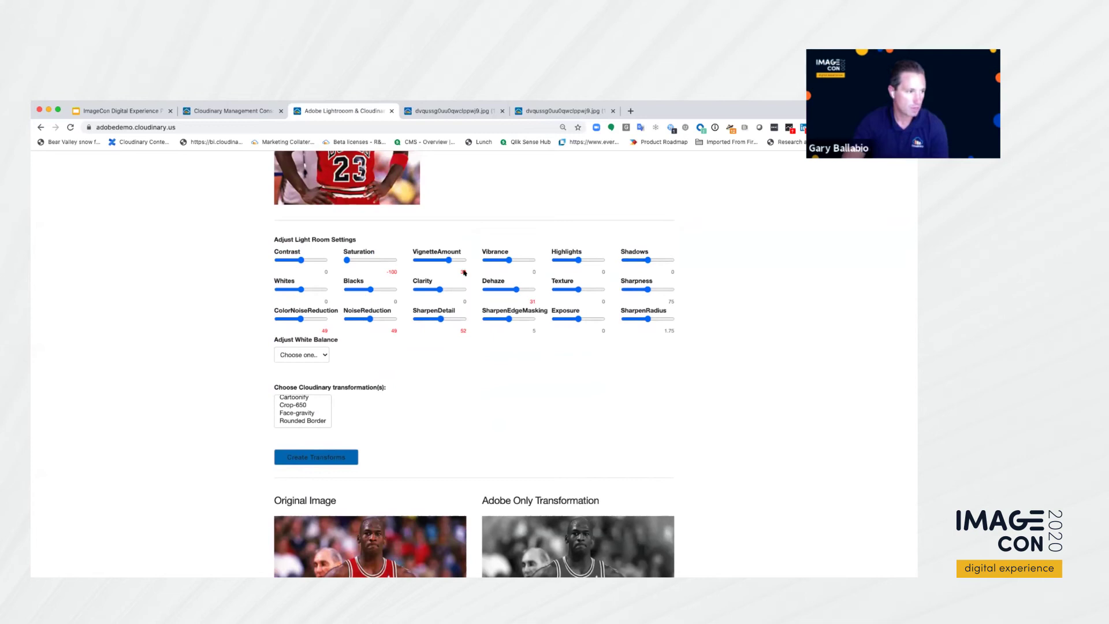
drag(441, 261, 442, 260)
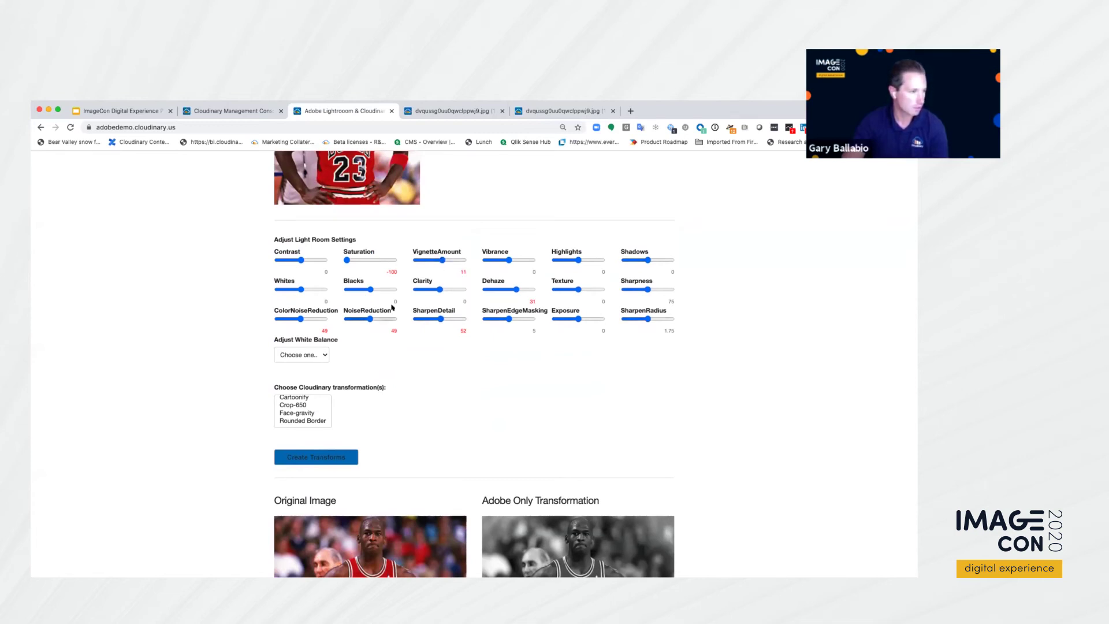
drag(347, 261, 369, 260)
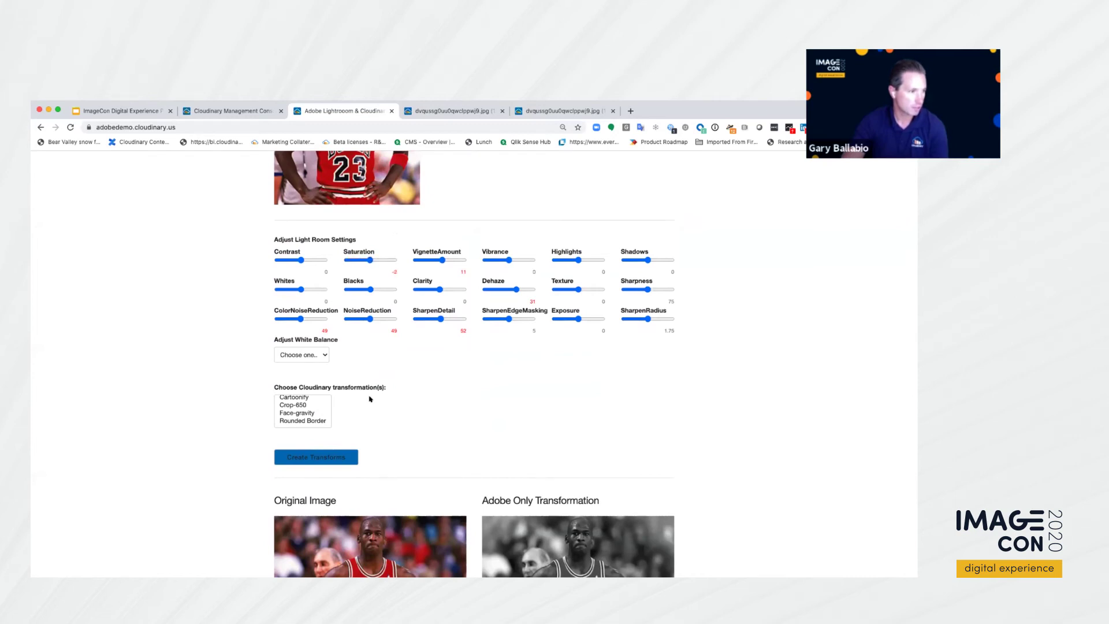
Choose Auto-Tone white balance and the Cartoonify transformation
click(311, 354)
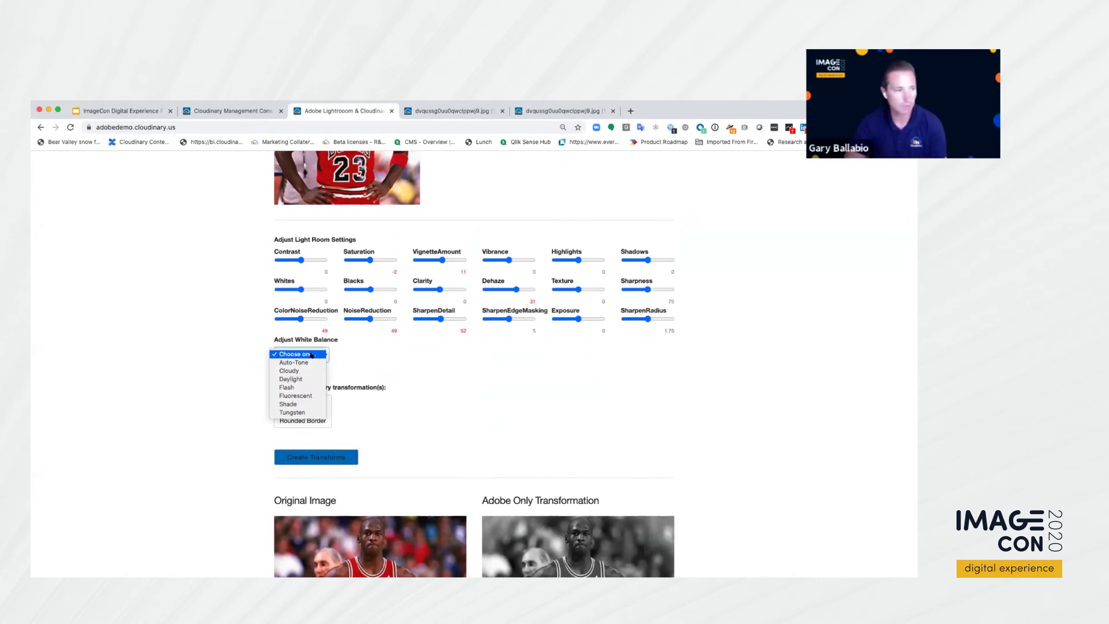
click(303, 362)
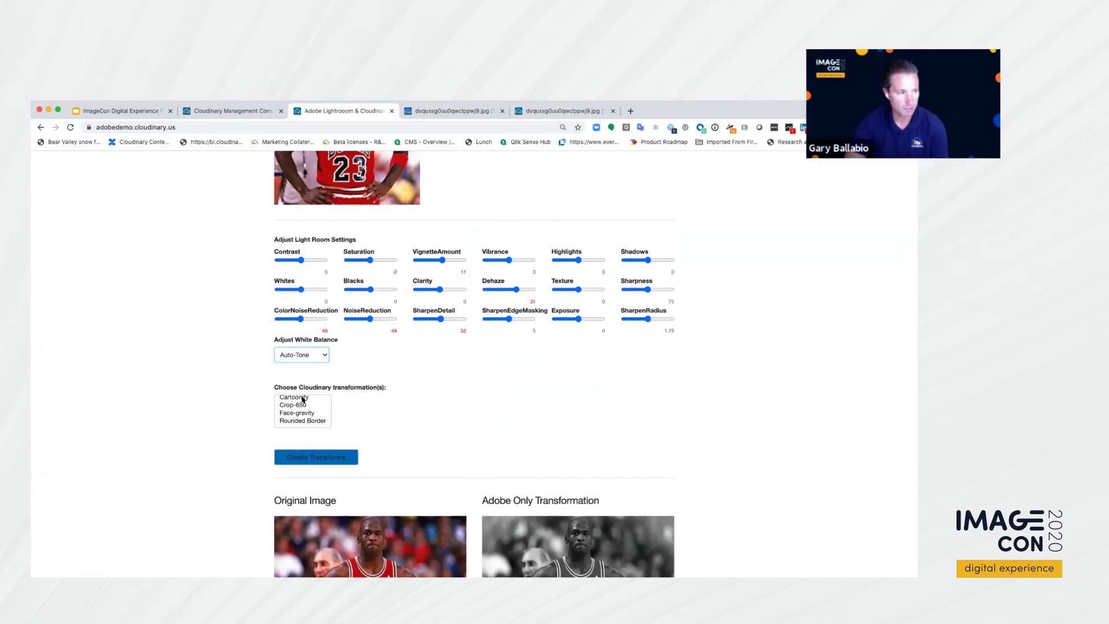
click(302, 397)
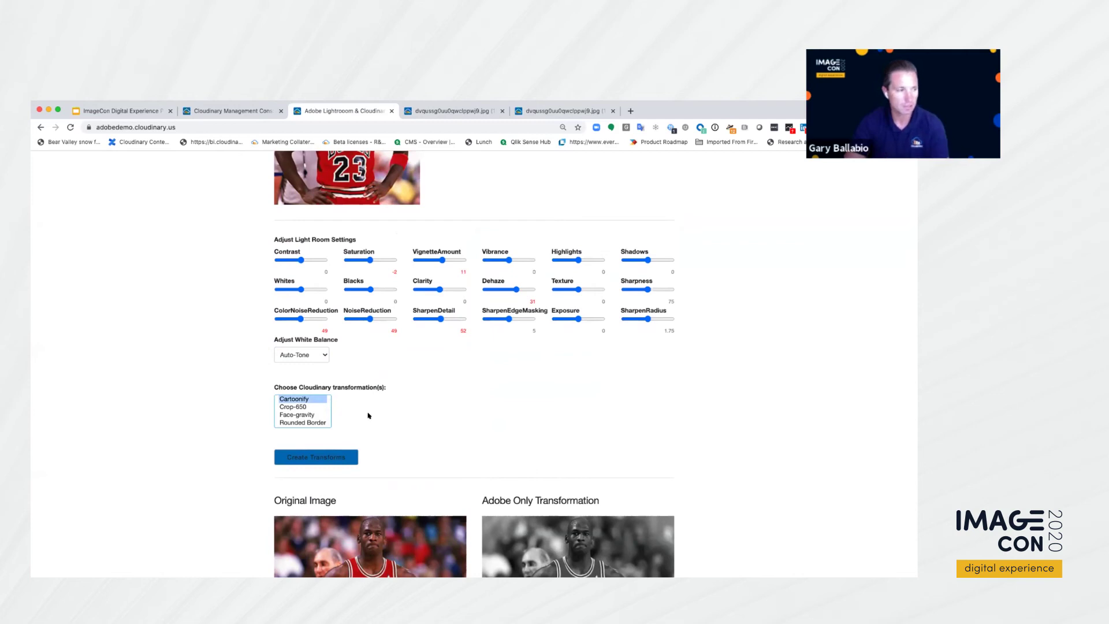
Create the cartoonified transforms, view the f_auto,q_auto image full size, then go back to the comparison
click(316, 457)
scroll(687, 336, down, 6)
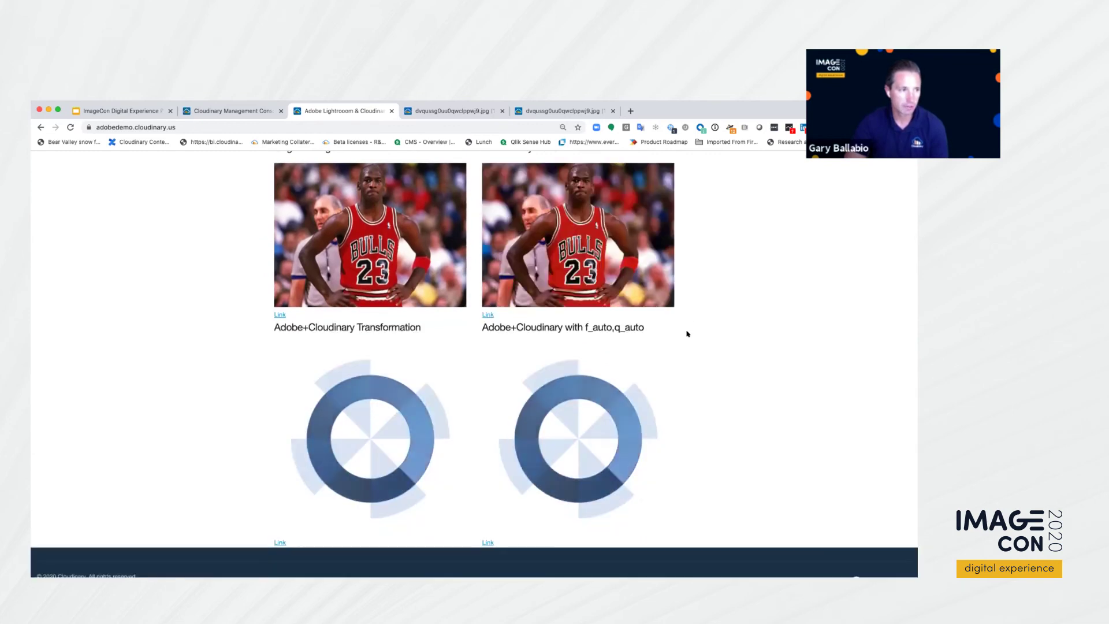
scroll(686, 333, up, 1)
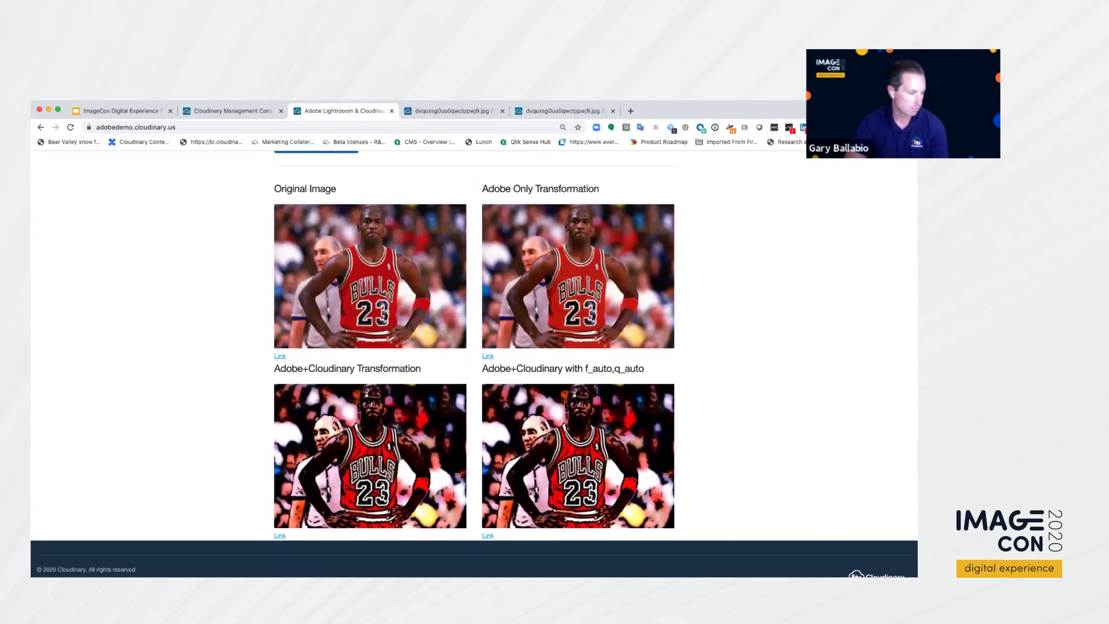
scroll(473, 347, down, 1)
scroll(474, 363, up, 3)
scroll(473, 364, down, 3)
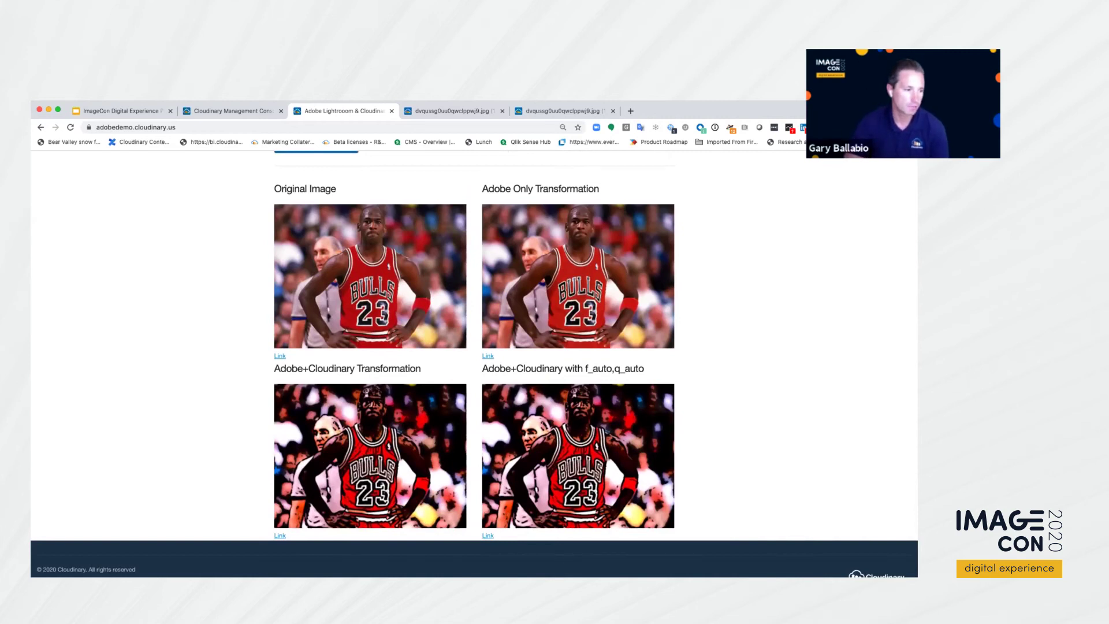
click(487, 536)
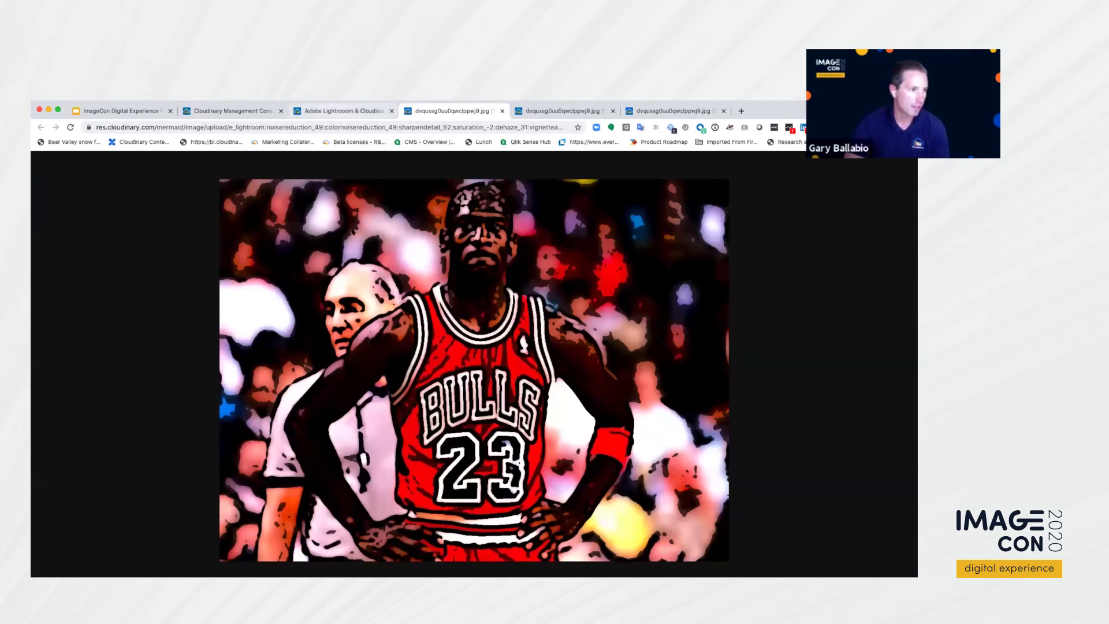
click(301, 110)
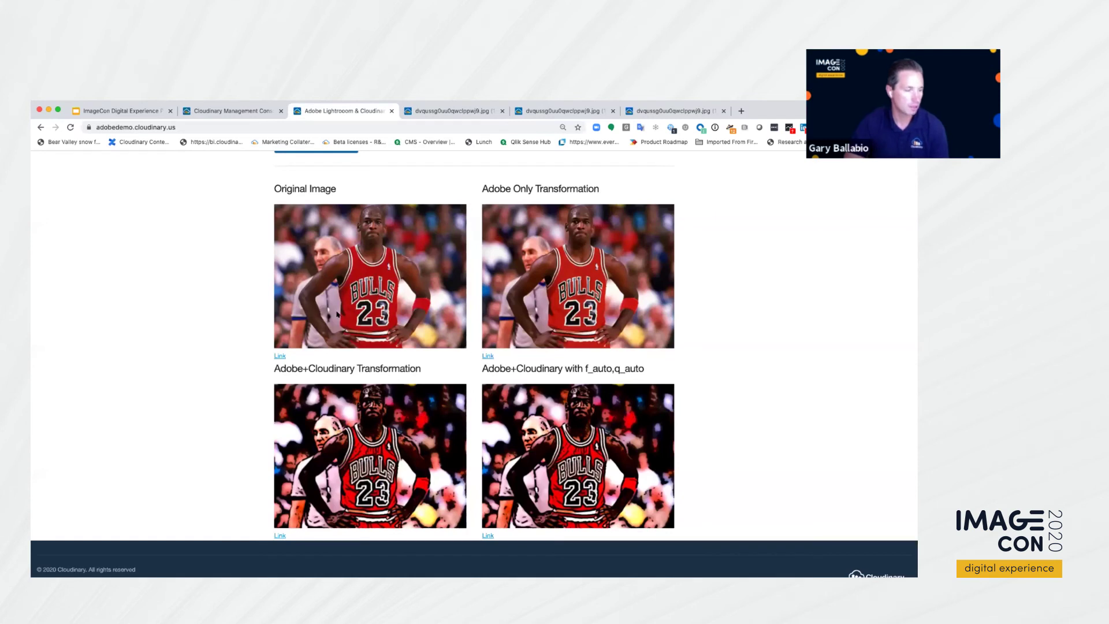
scroll(336, 315, up, 1)
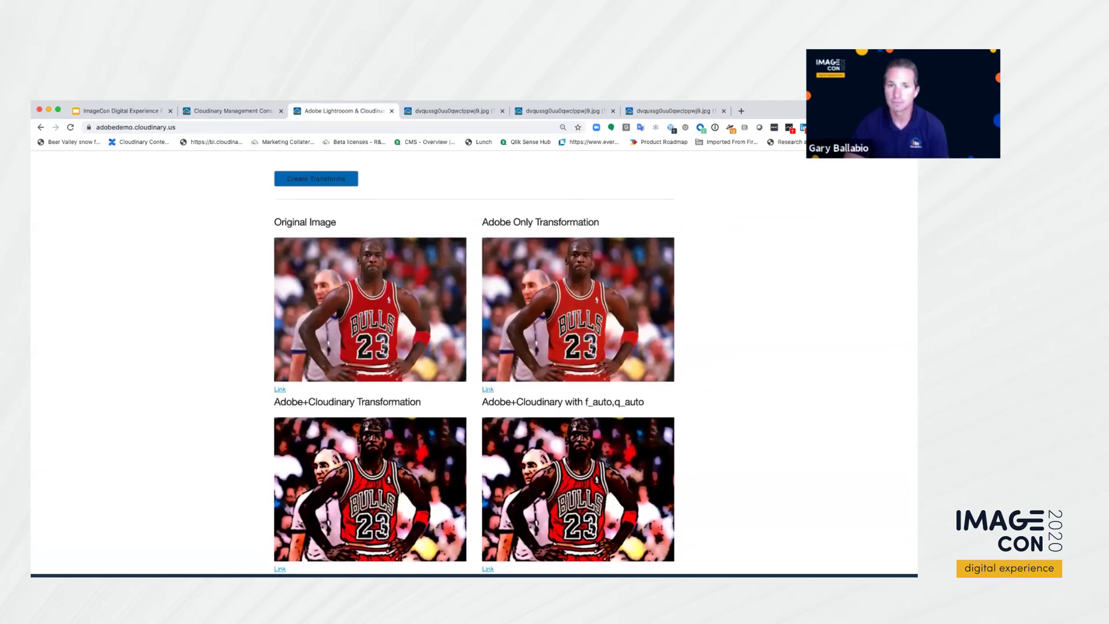
scroll(337, 314, up, 10)
scroll(337, 314, down, 1)
scroll(338, 314, down, 2)
scroll(322, 430, down, 5)
scroll(321, 430, down, 1)
scroll(322, 430, down, 2)
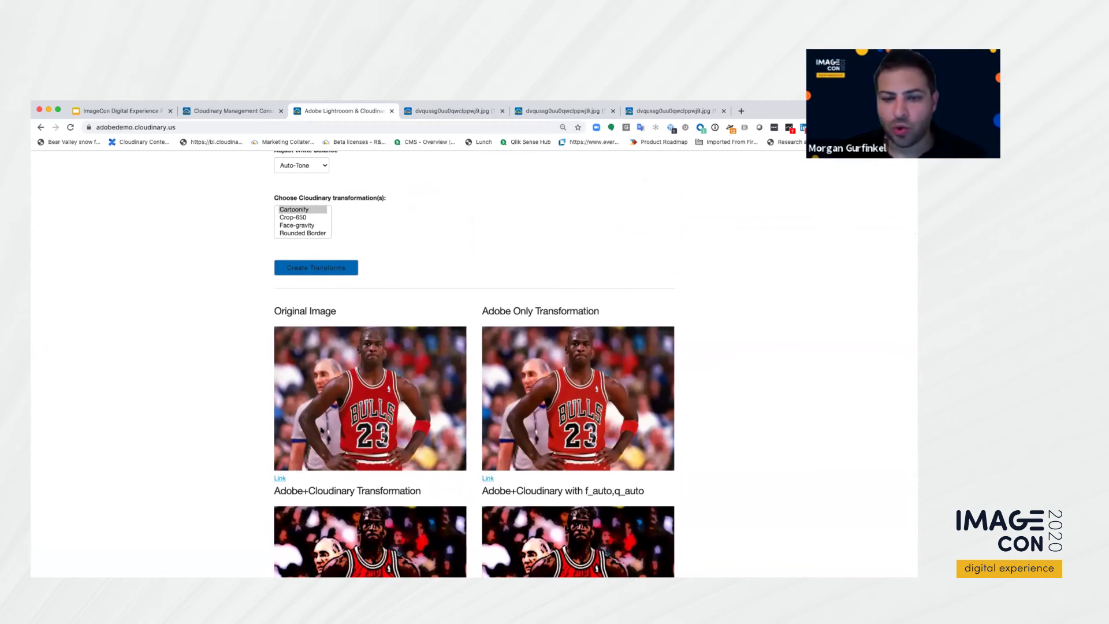
scroll(322, 431, up, 3)
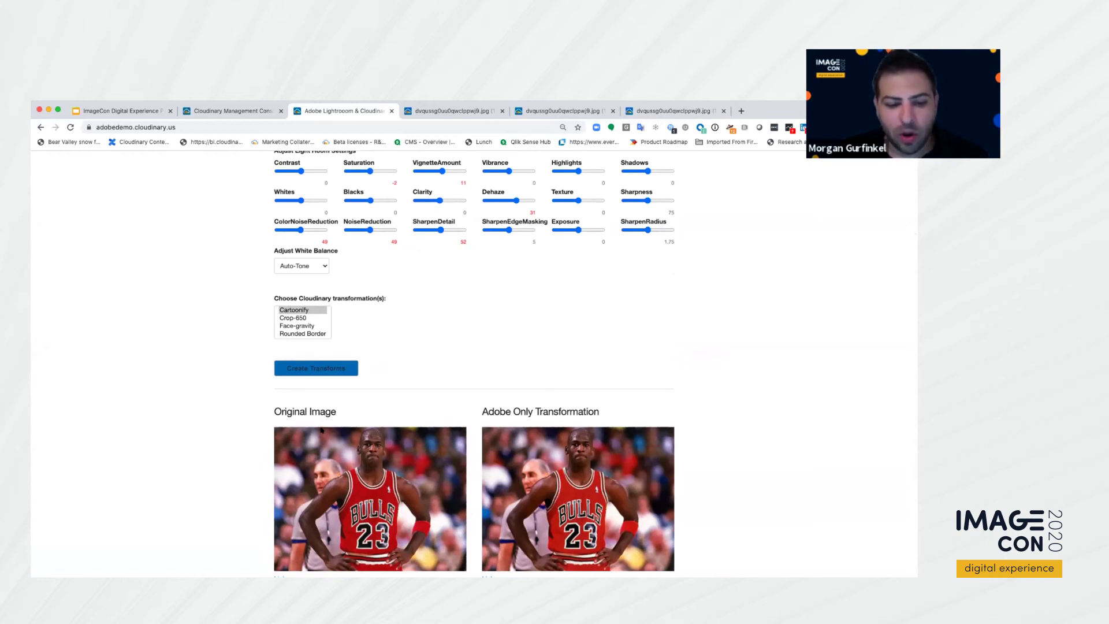
scroll(321, 430, up, 2)
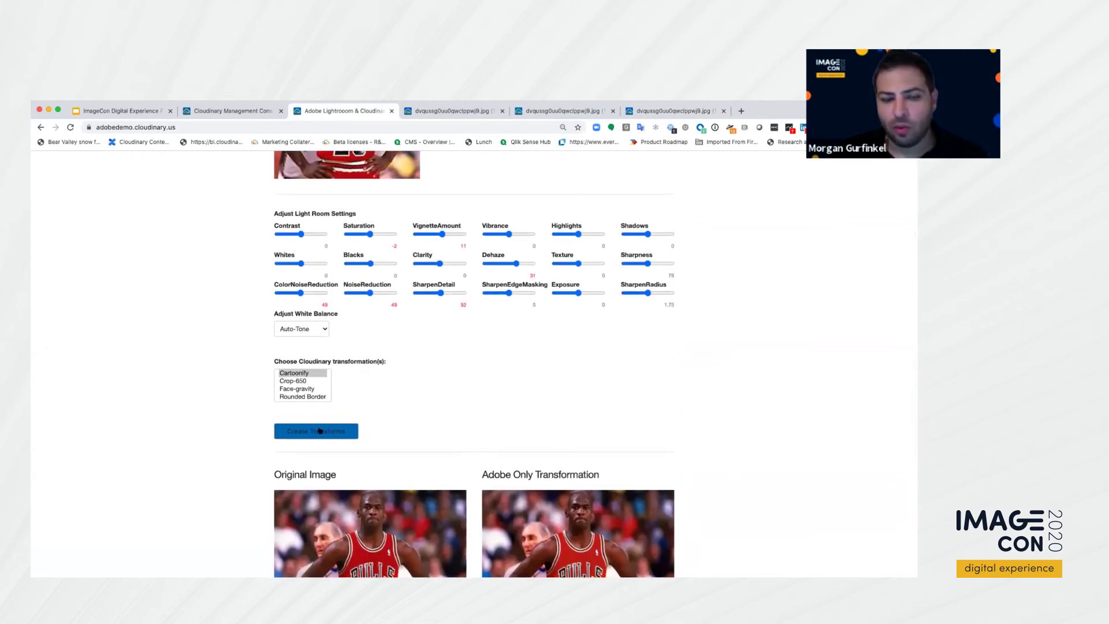
scroll(320, 430, down, 5)
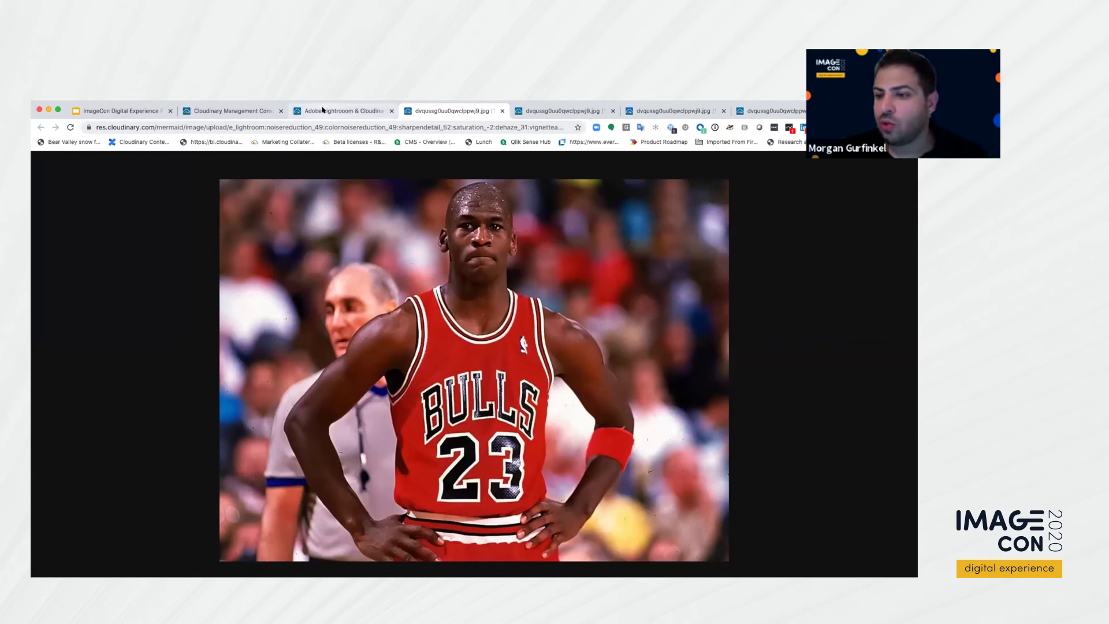
From the demo page, open the original basketball photo at full size in its own tab
click(337, 110)
click(278, 483)
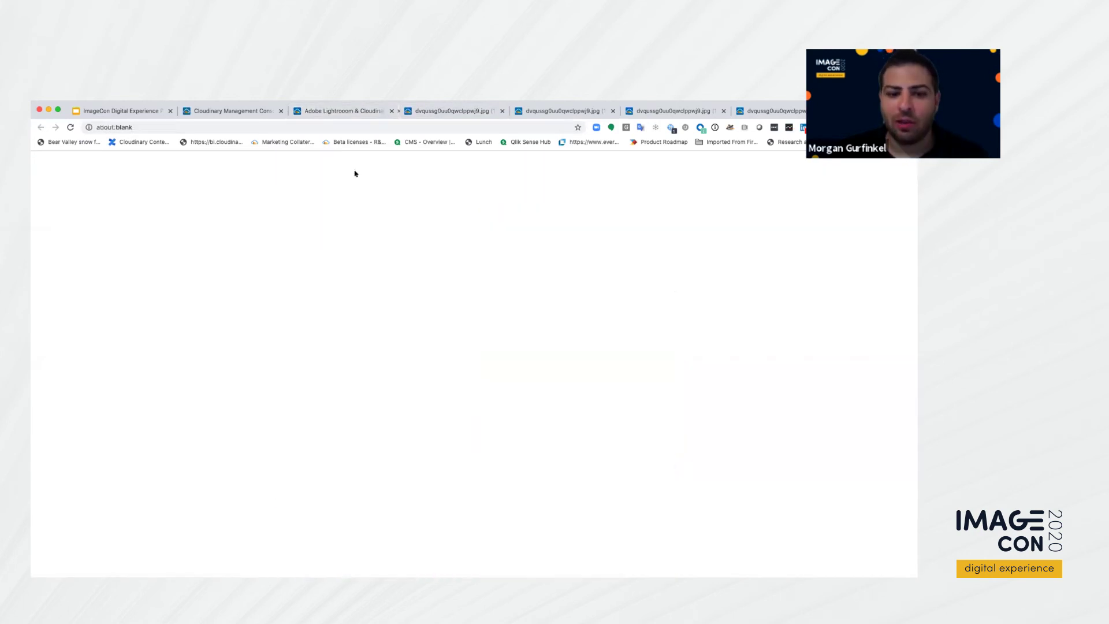
click(493, 109)
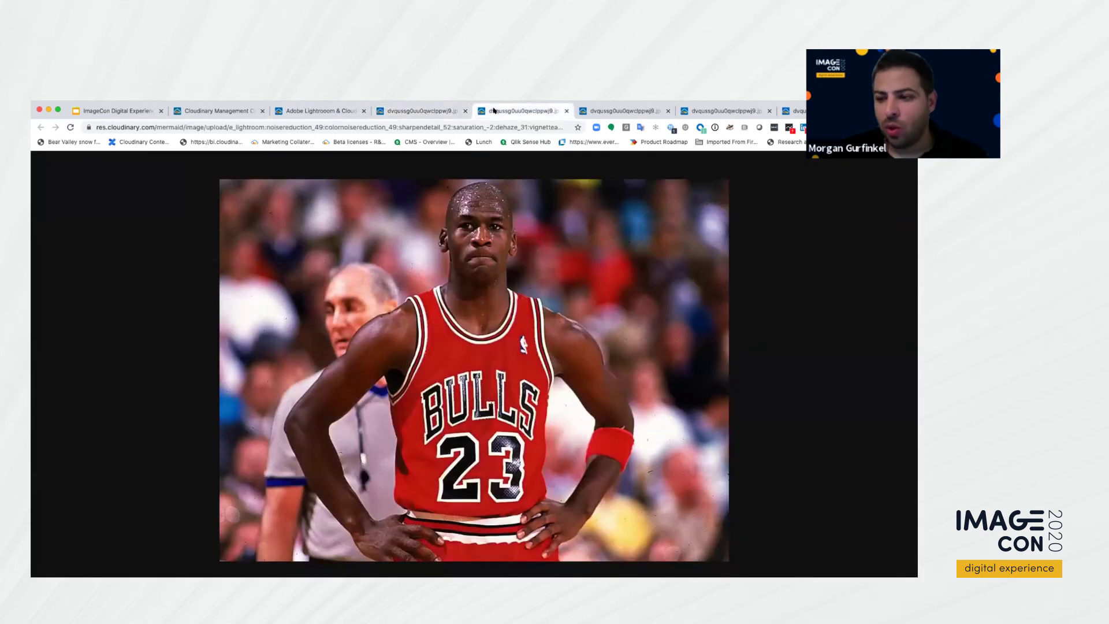
Alternate between the untouched upload and the Lightroom-adjusted Bulls photo to compare them
click(435, 111)
click(491, 109)
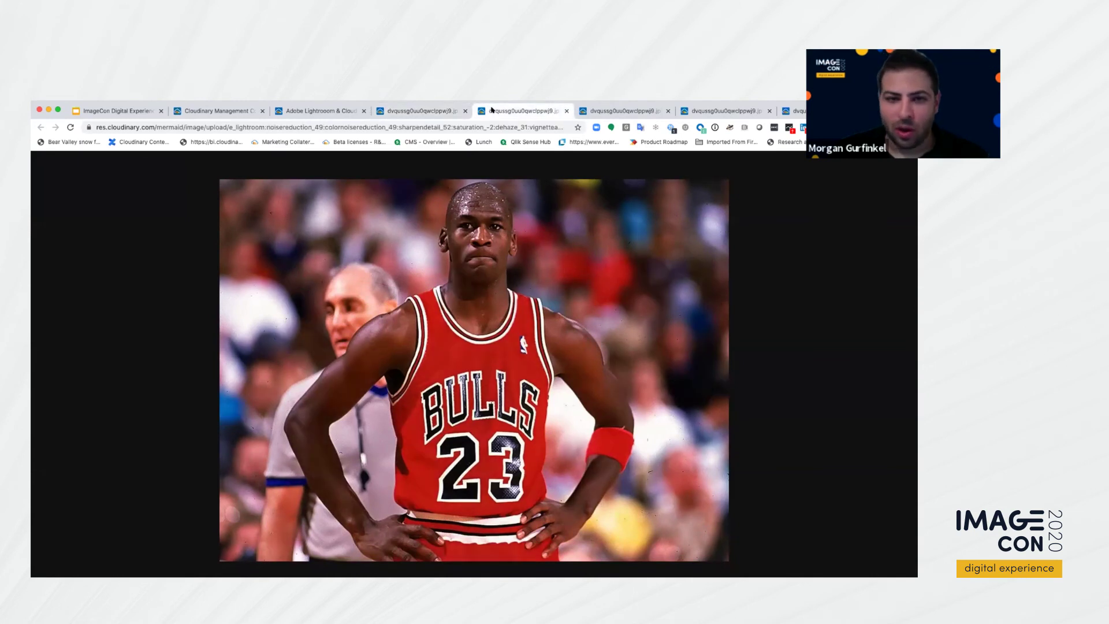
click(447, 111)
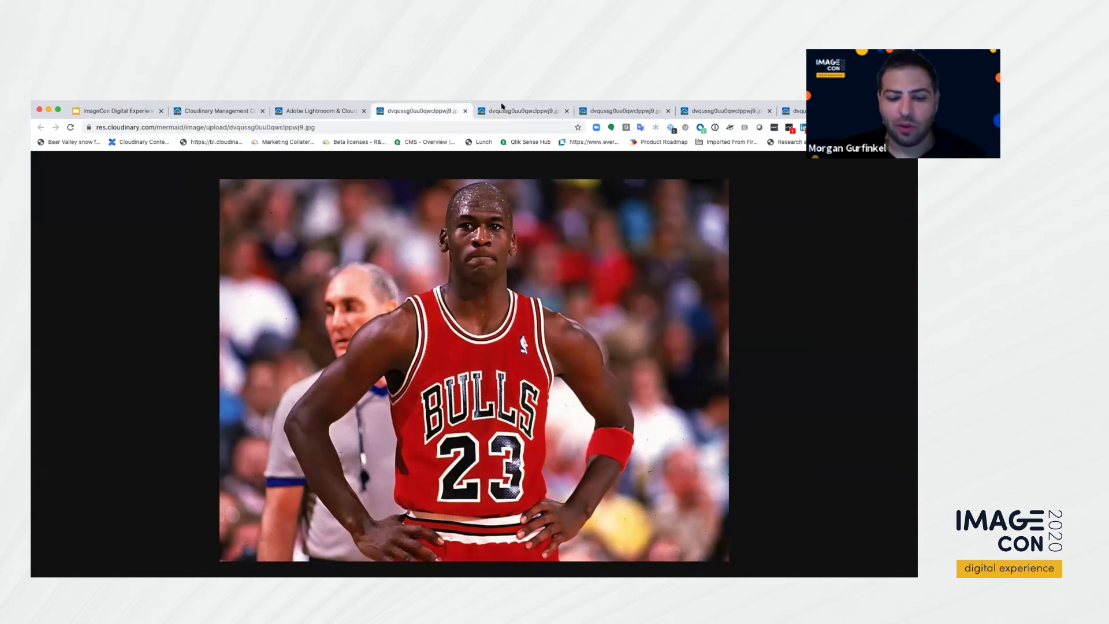
click(502, 108)
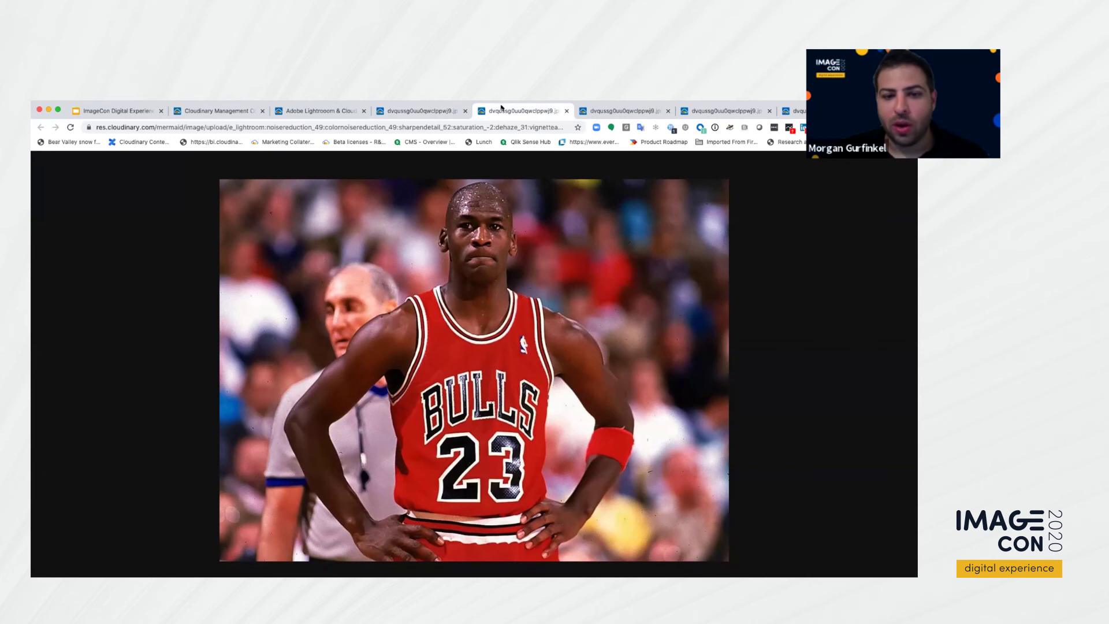
click(411, 111)
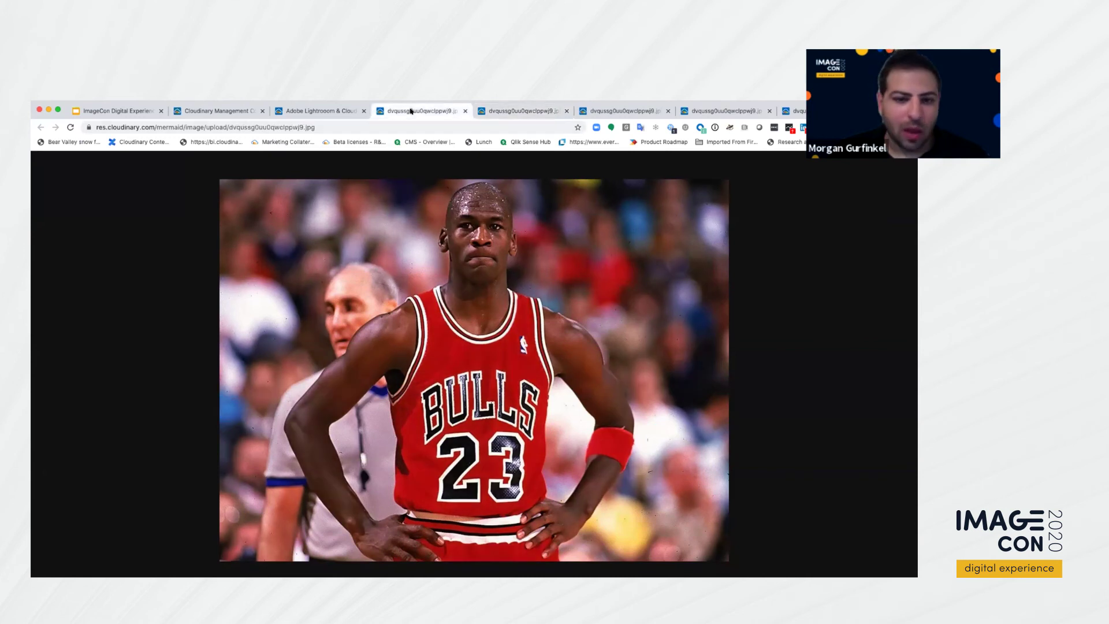
click(493, 111)
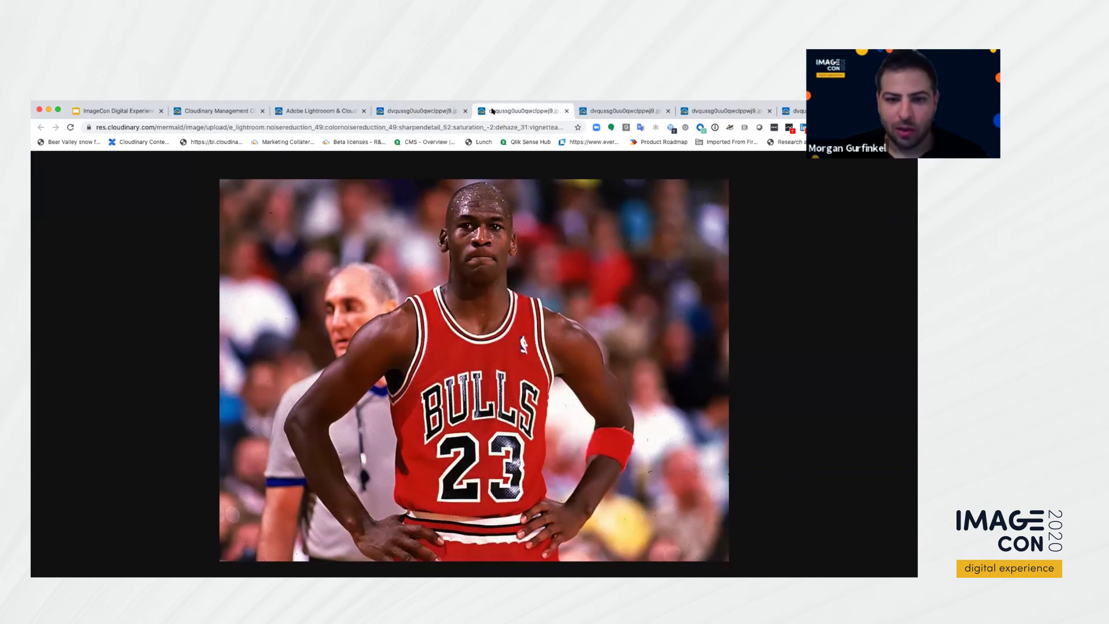
click(430, 110)
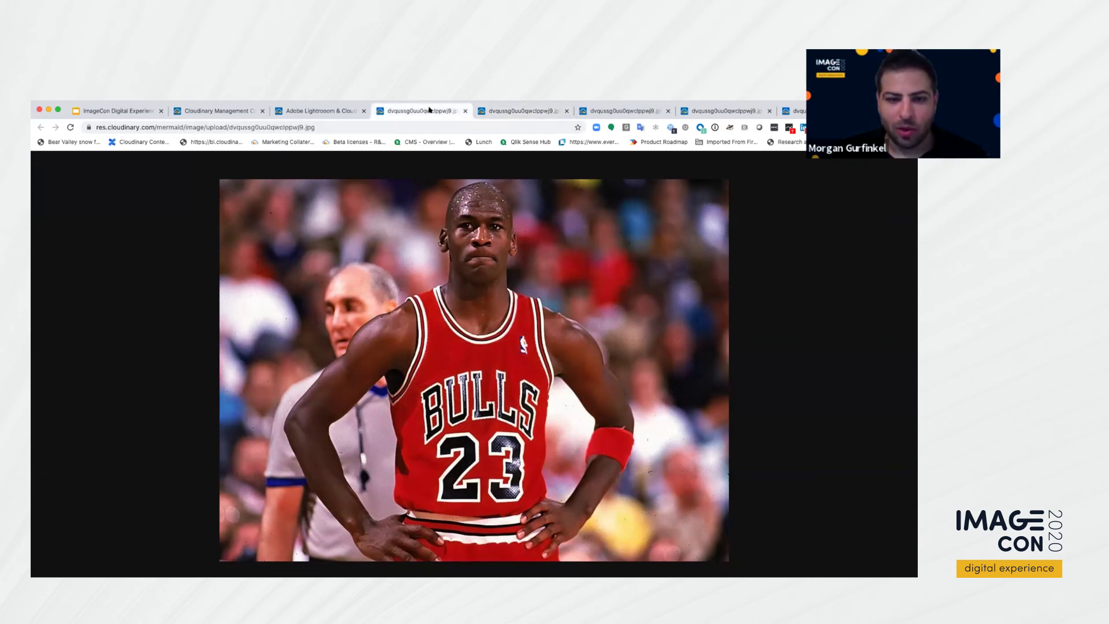
click(495, 111)
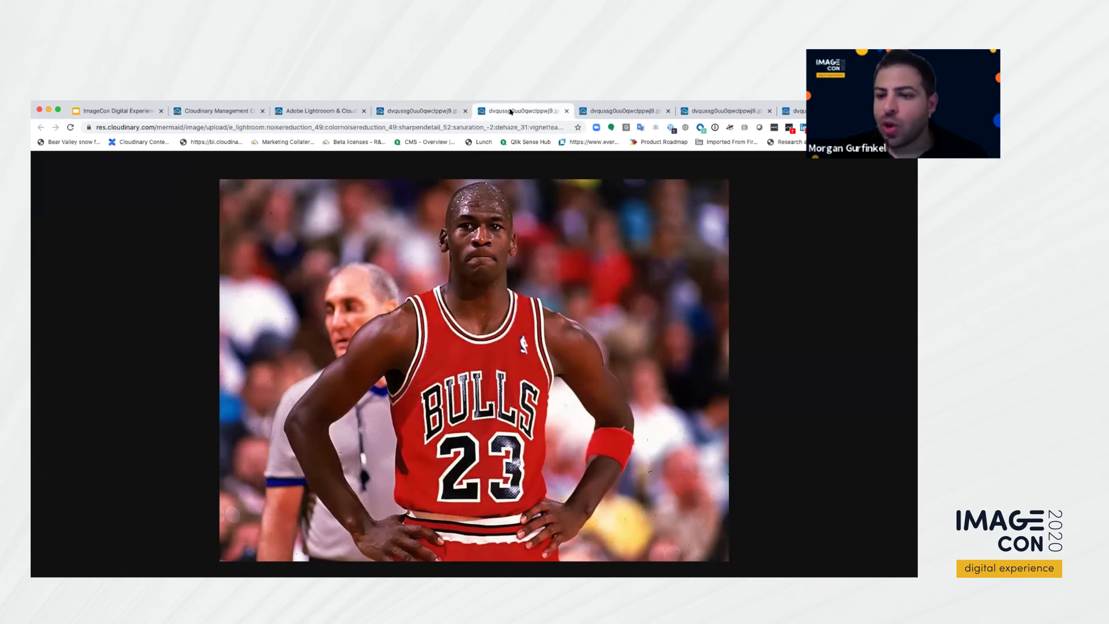
Check the cartoonized and darker variants against the original, then return to the Lightroom demo page
click(603, 111)
click(530, 112)
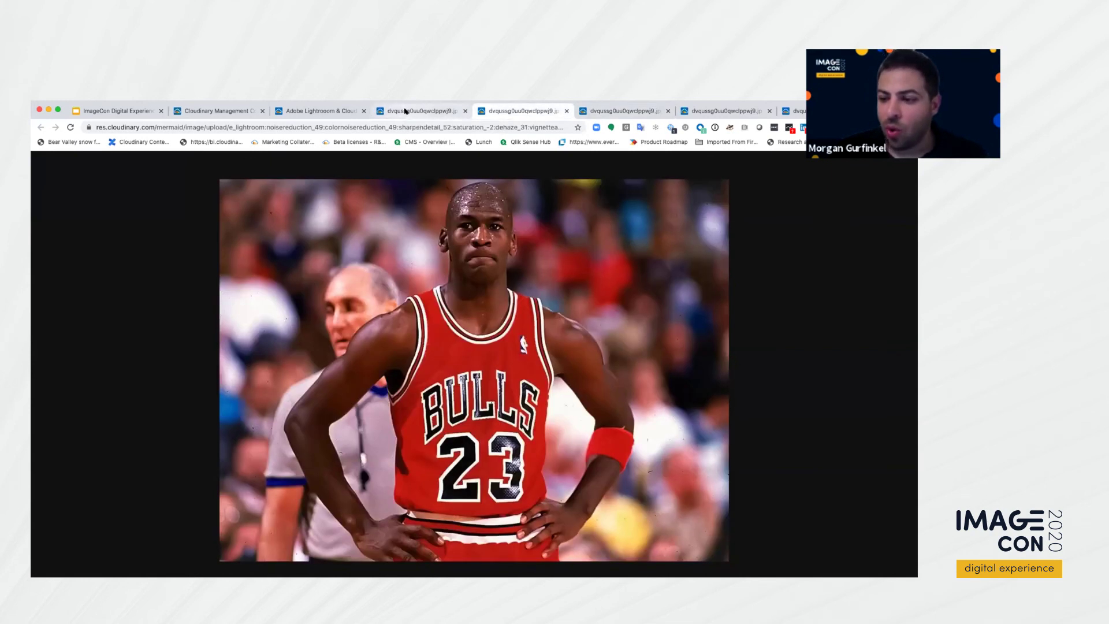
click(405, 111)
click(501, 109)
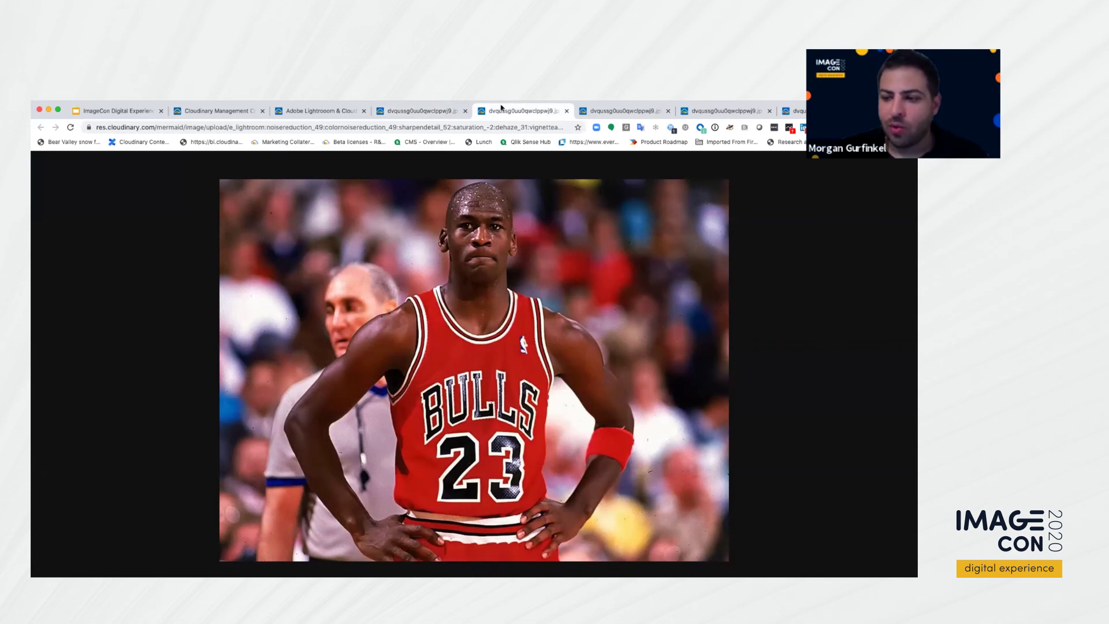
click(440, 112)
click(518, 108)
click(437, 111)
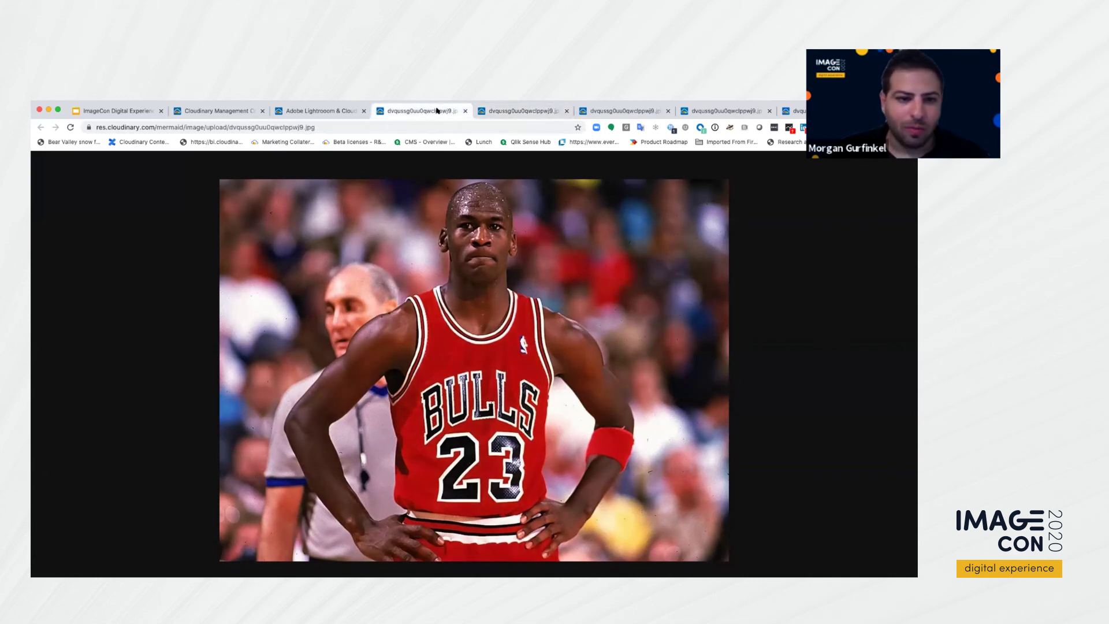
click(300, 112)
Leave white balance on Auto-Tone and view the Lightroom-transformed Bulls photo full size
scroll(235, 297, up, 2)
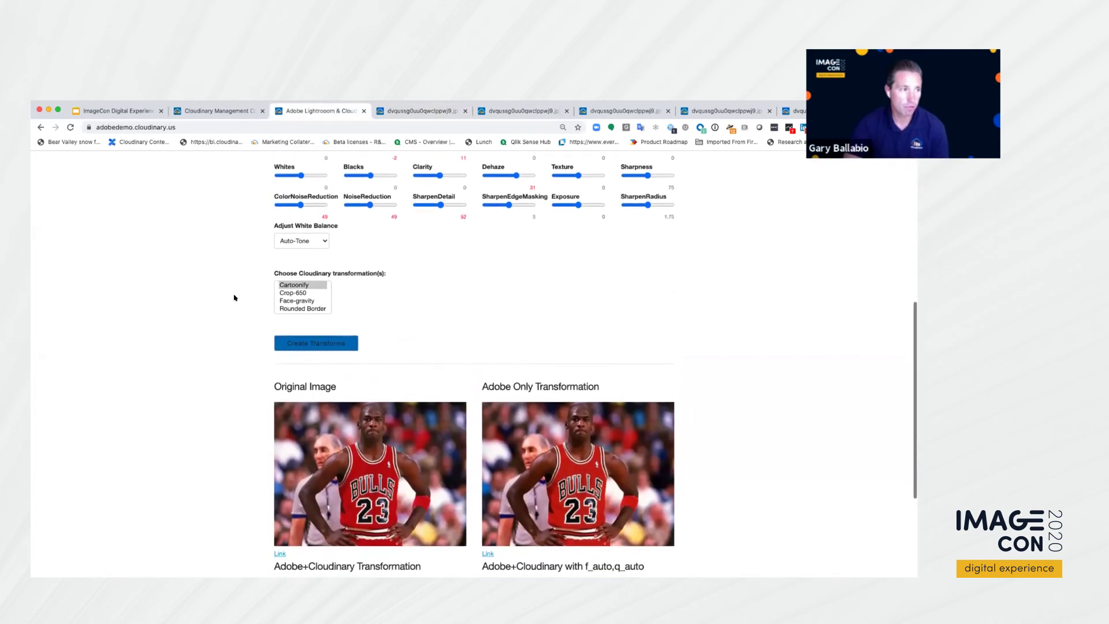
click(315, 247)
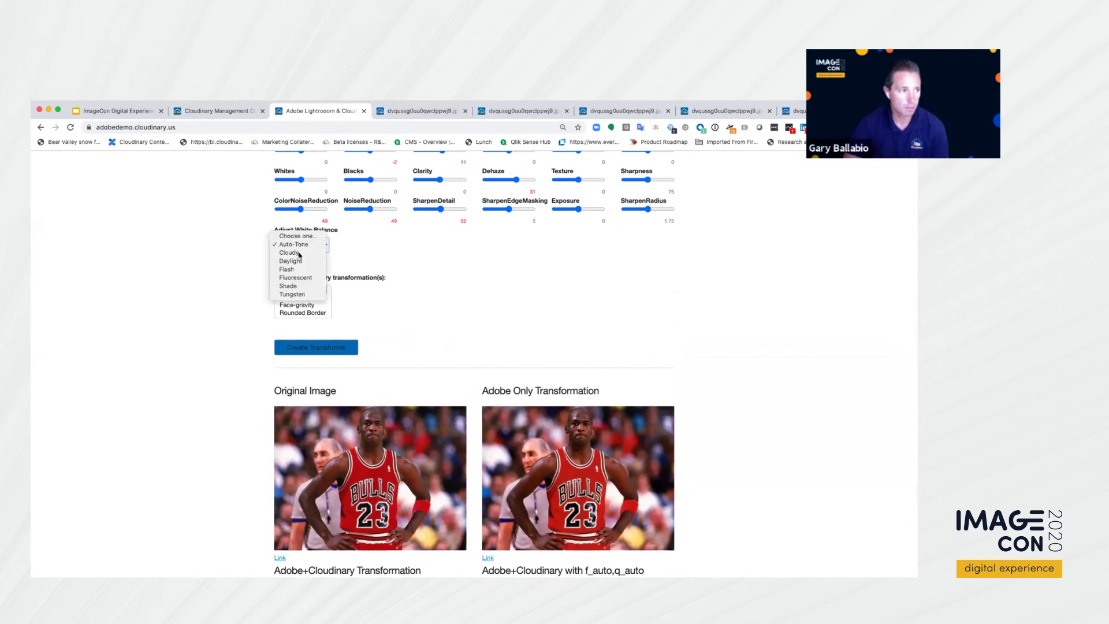
click(404, 259)
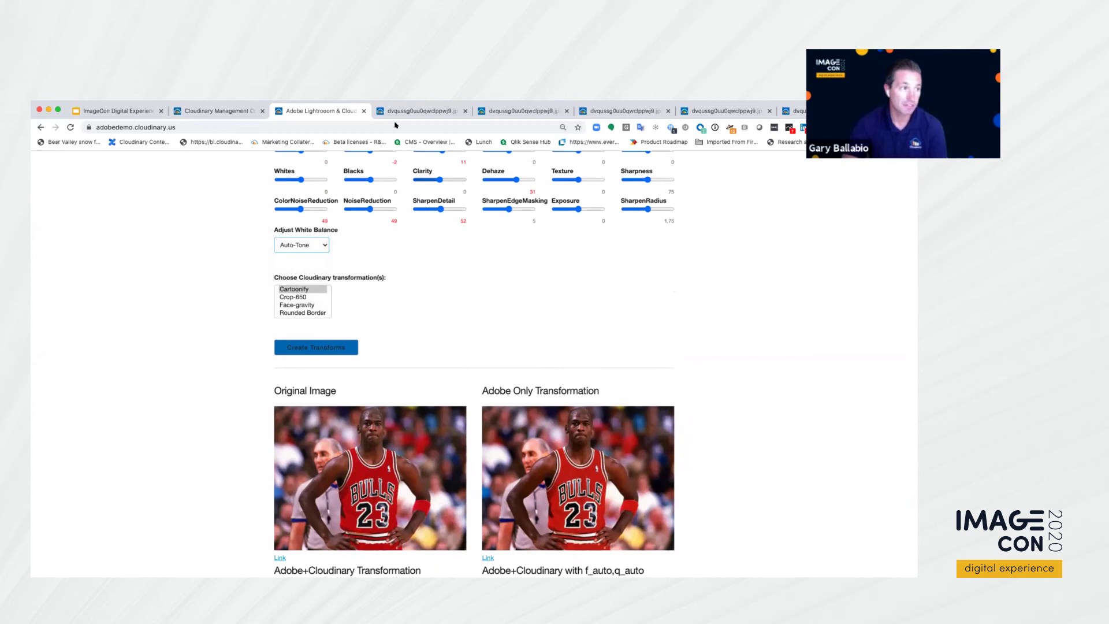
click(451, 111)
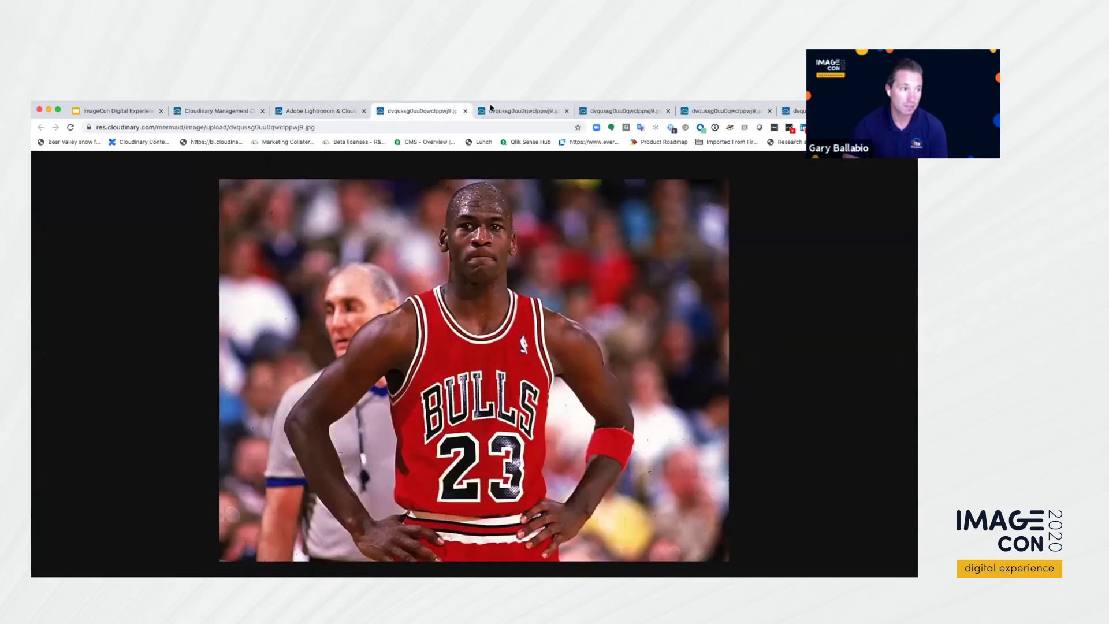
Alternate between the darker original Bulls photo and the brighter e_lightroom version, then reopen the demo page
click(434, 111)
click(491, 111)
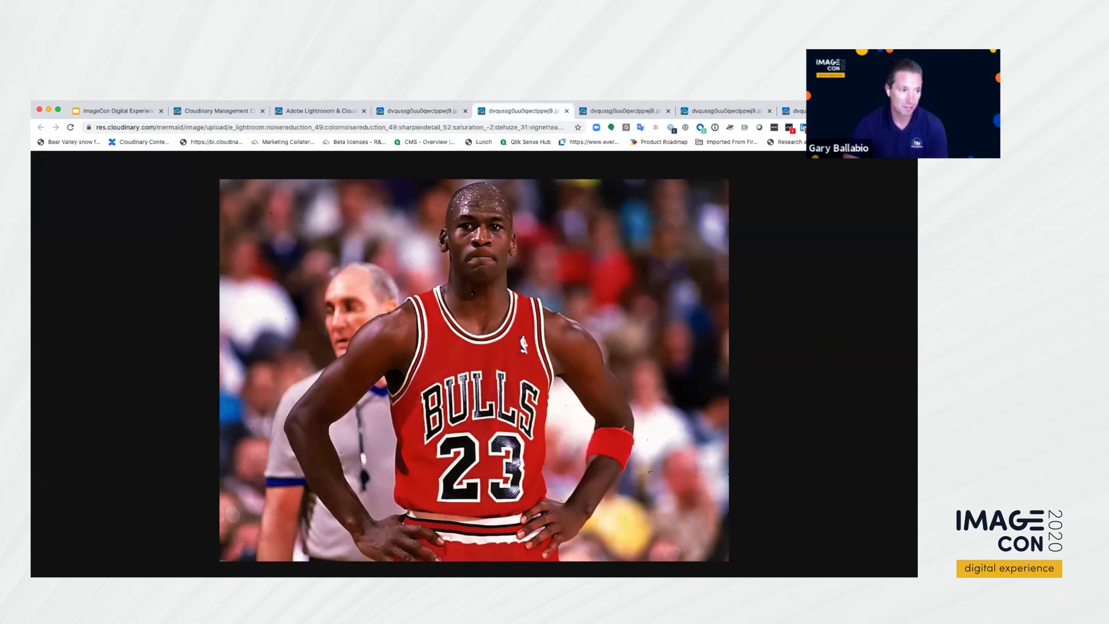
click(411, 111)
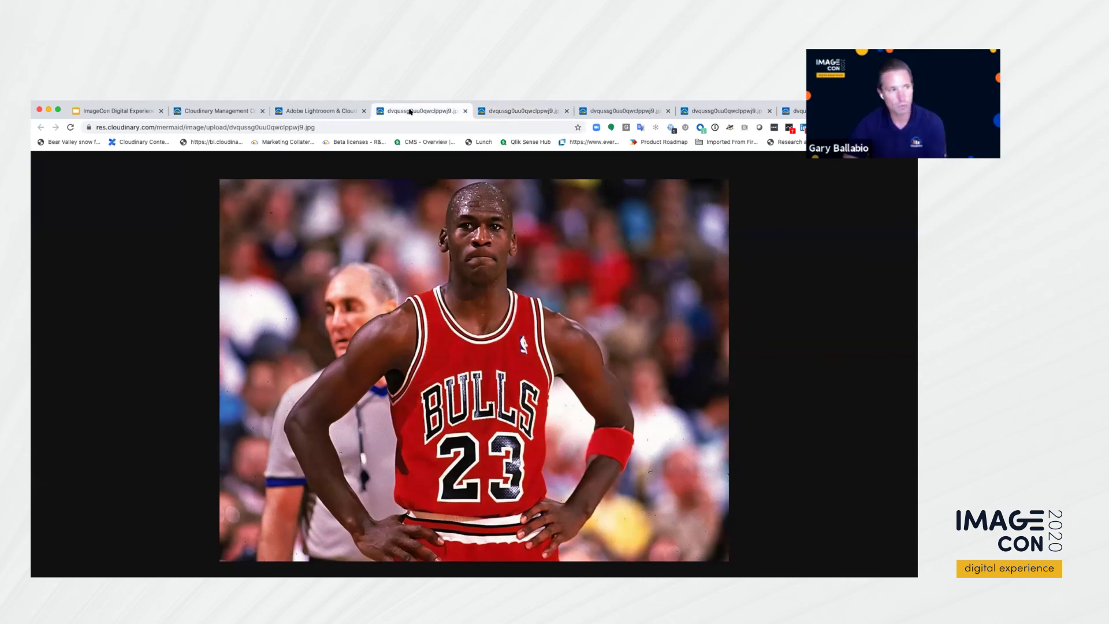
click(493, 112)
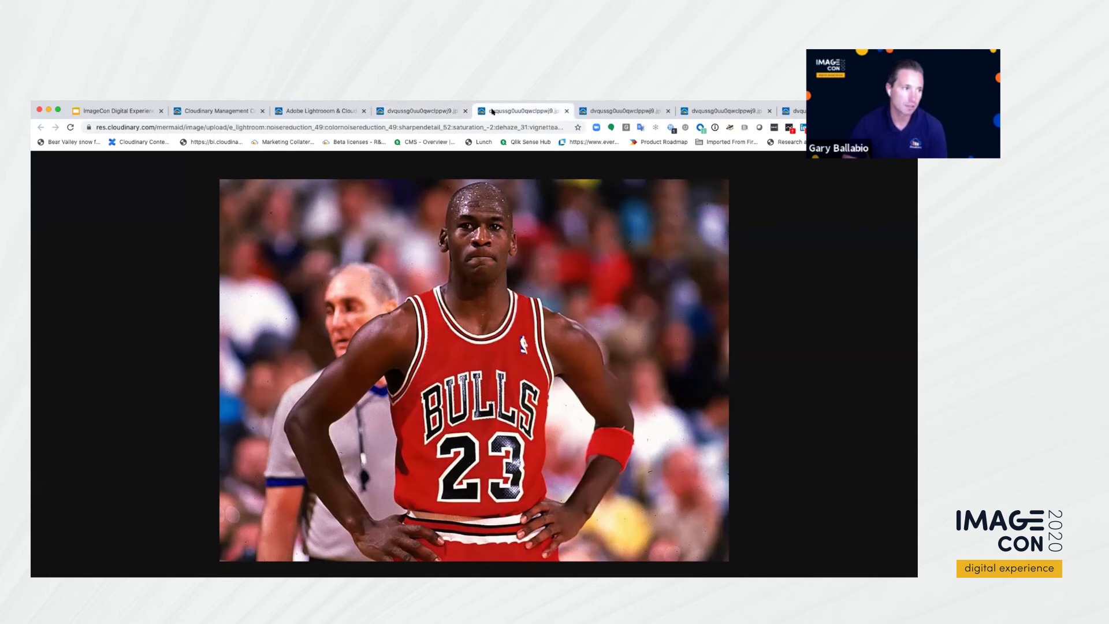
click(417, 111)
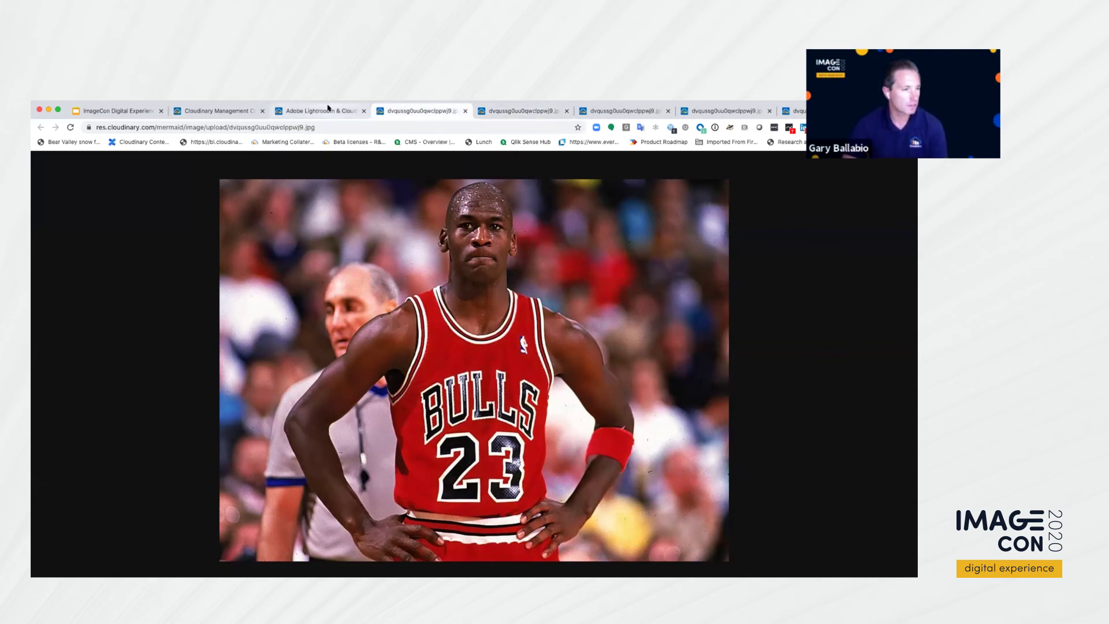
click(330, 108)
scroll(346, 231, down, 3)
scroll(347, 237, up, 3)
scroll(346, 236, down, 1)
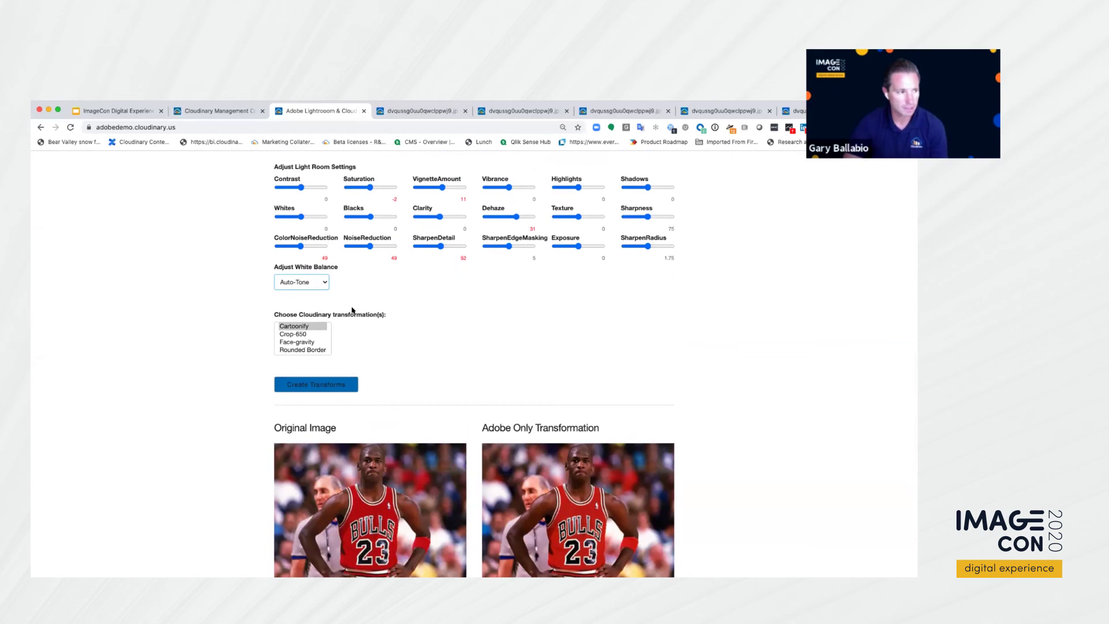
scroll(335, 283, down, 1)
scroll(443, 273, up, 1)
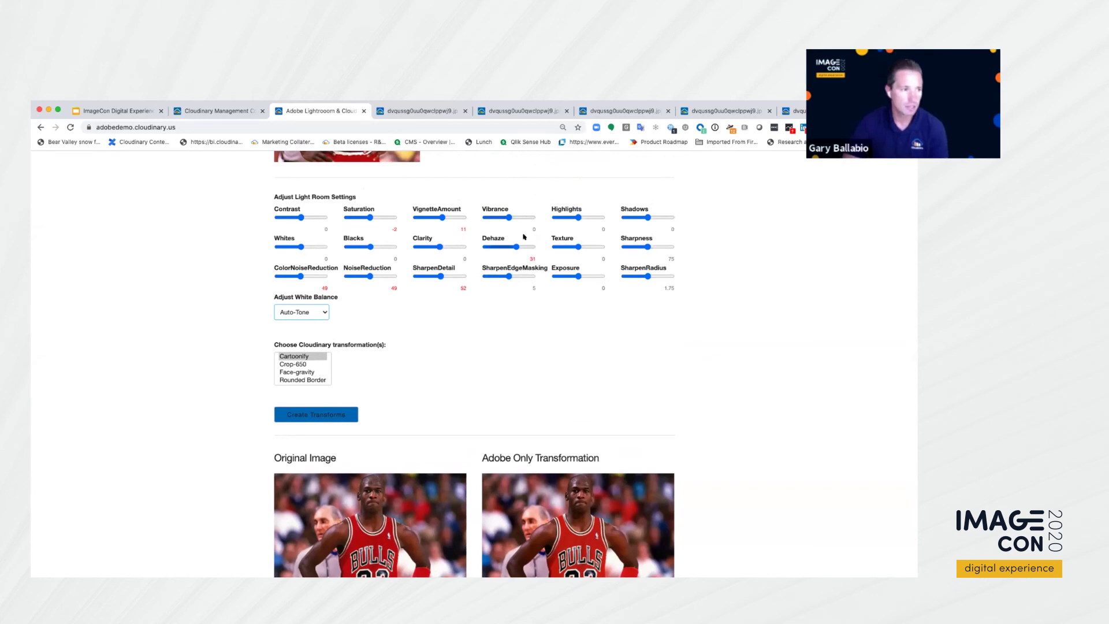
scroll(504, 276, up, 2)
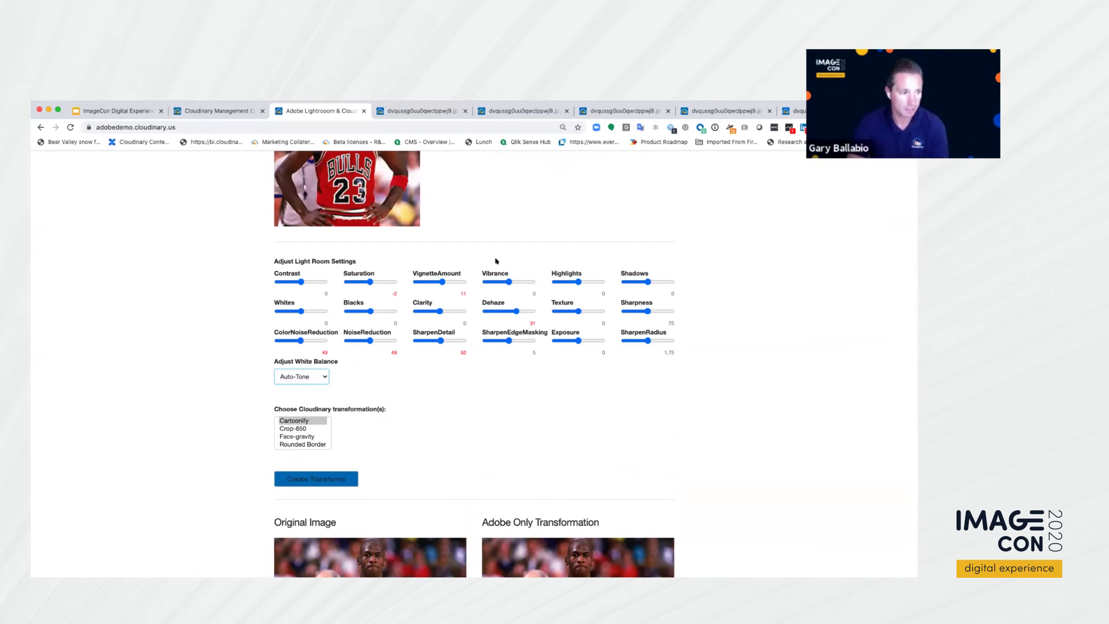
scroll(488, 414, down, 5)
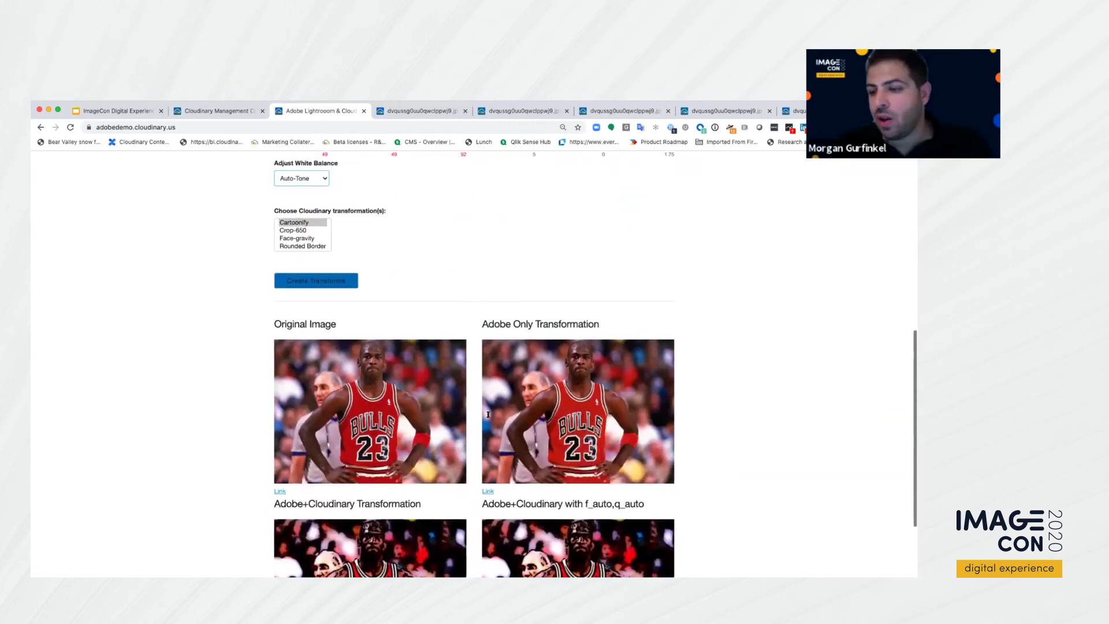
scroll(488, 414, down, 2)
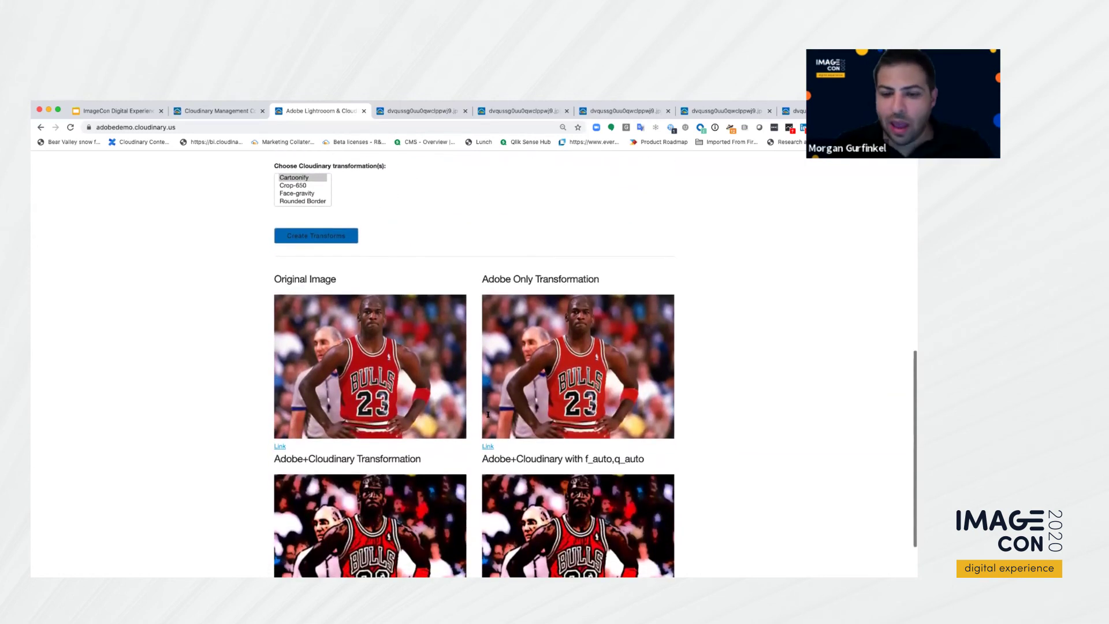
scroll(488, 414, up, 7)
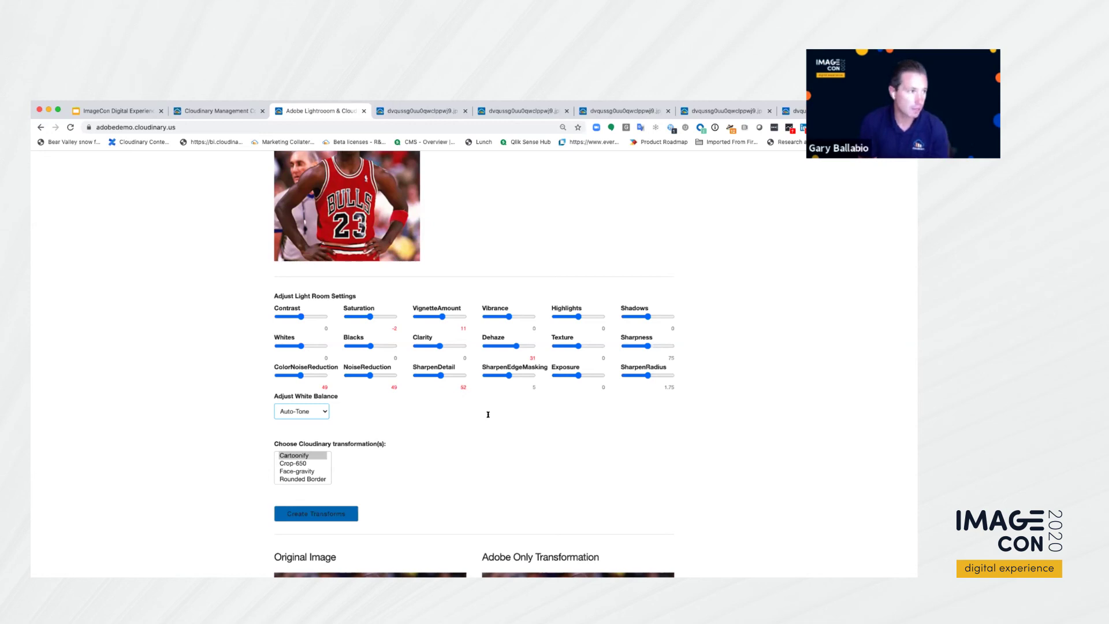
click(98, 108)
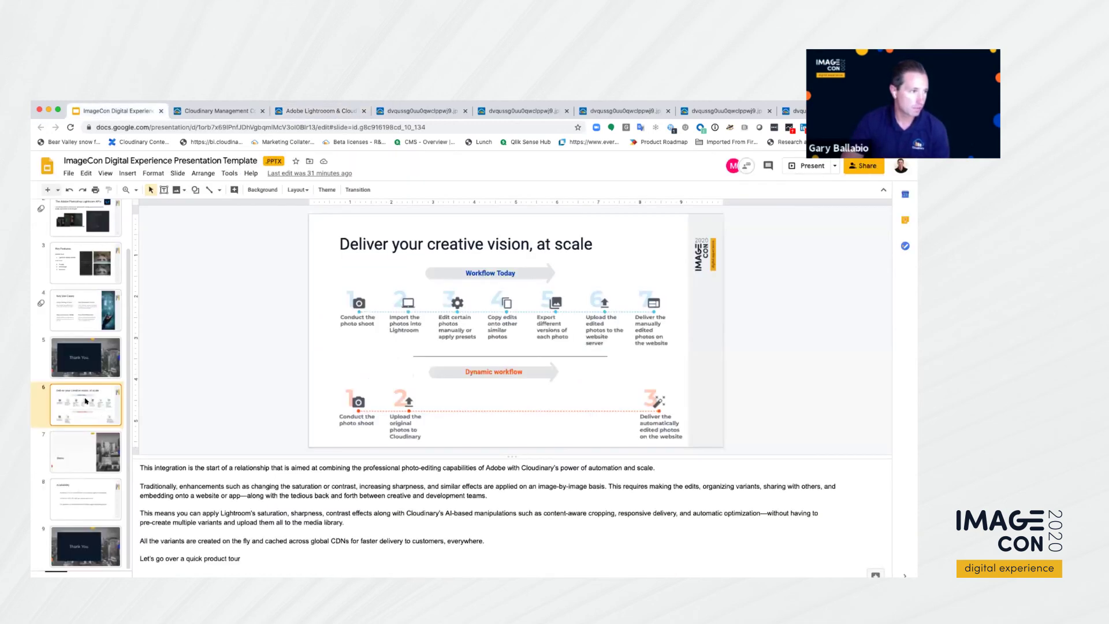
click(311, 108)
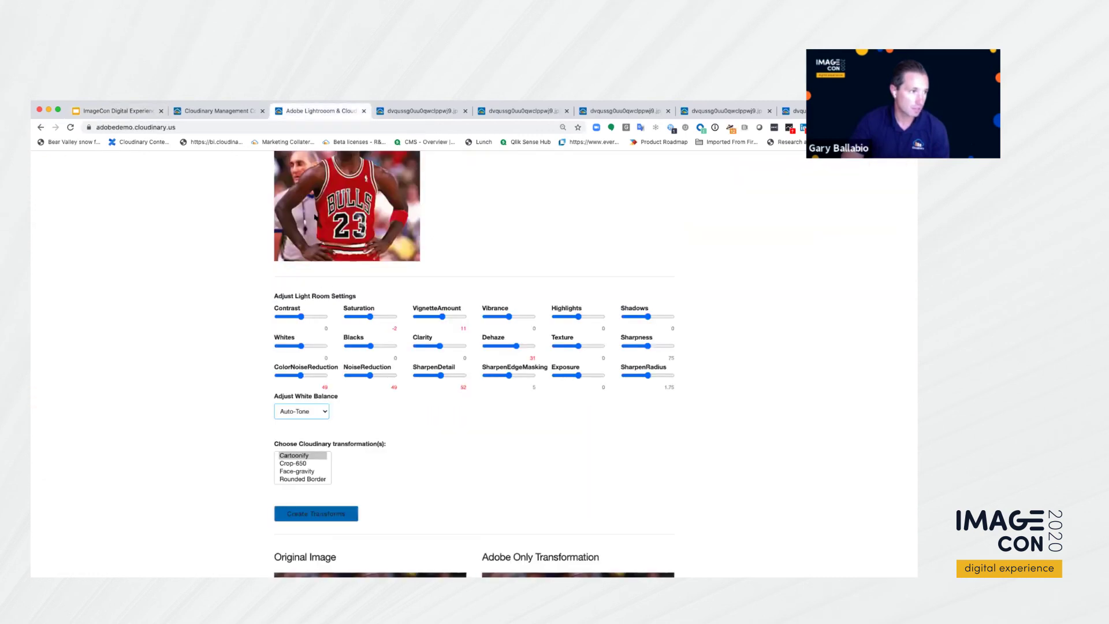
scroll(217, 161, up, 5)
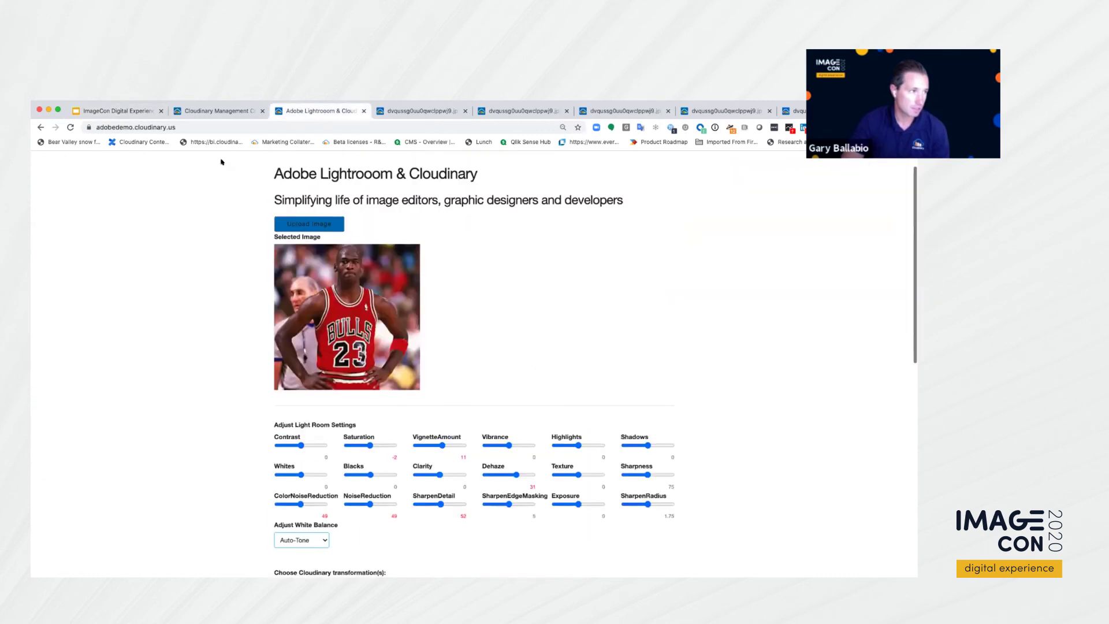
click(207, 112)
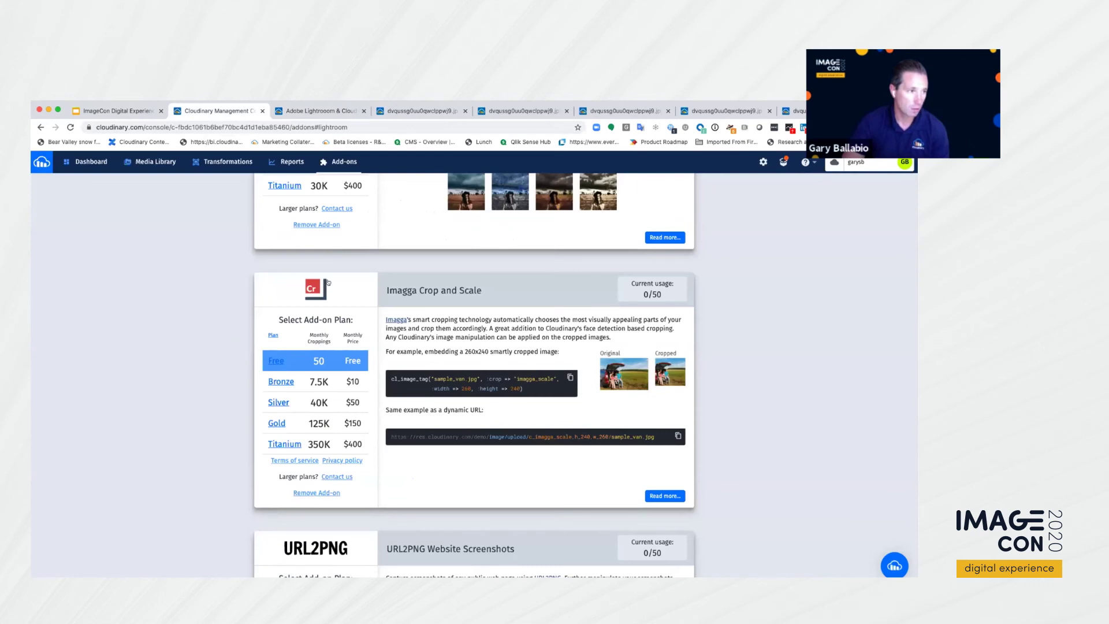
scroll(330, 276, up, 15)
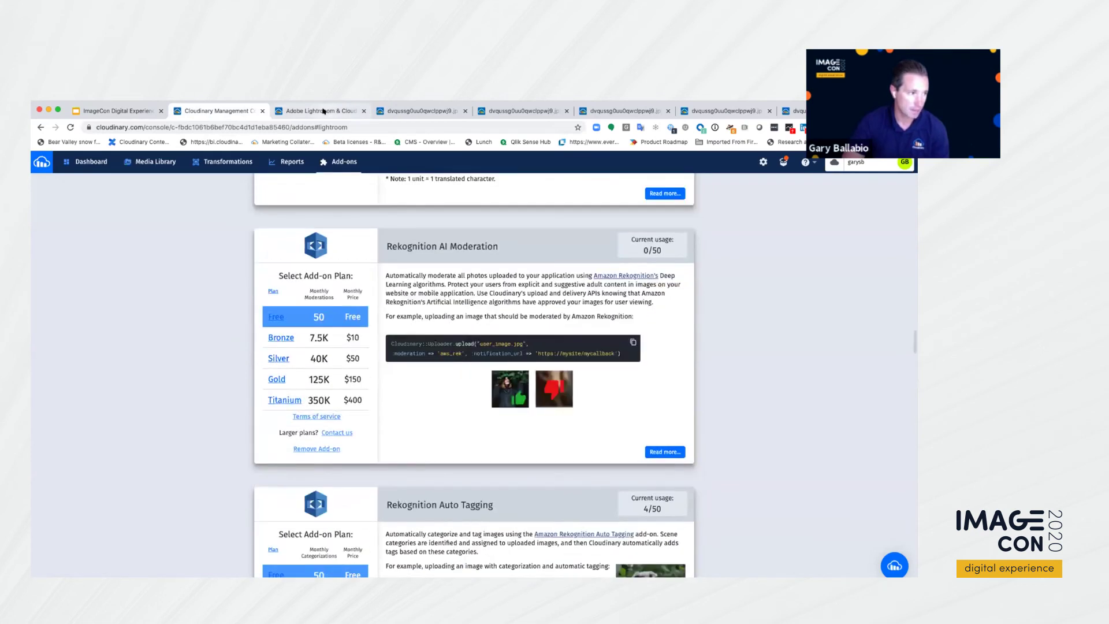
key(ctrl+Tab)
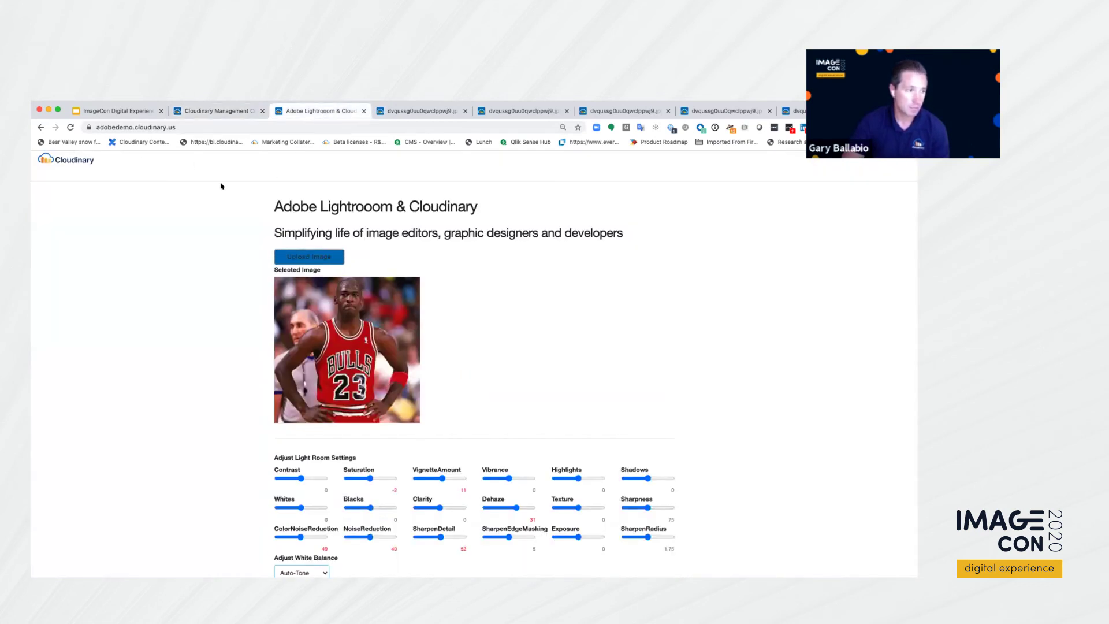
Present the ImageCon deck full screen from slide 8, 'Availability'
click(140, 111)
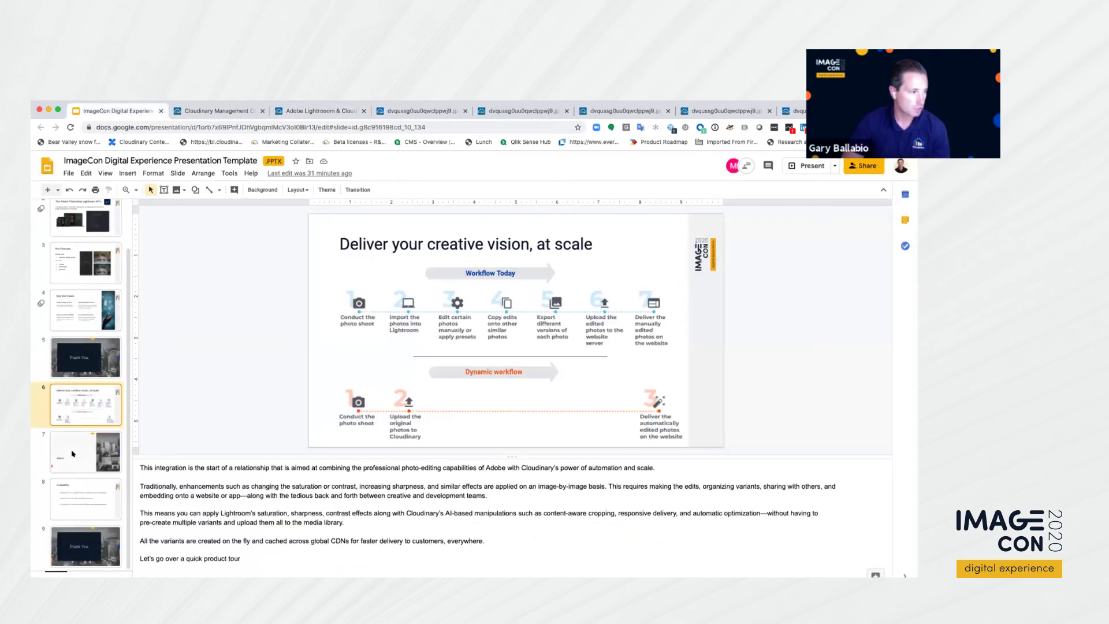
click(806, 165)
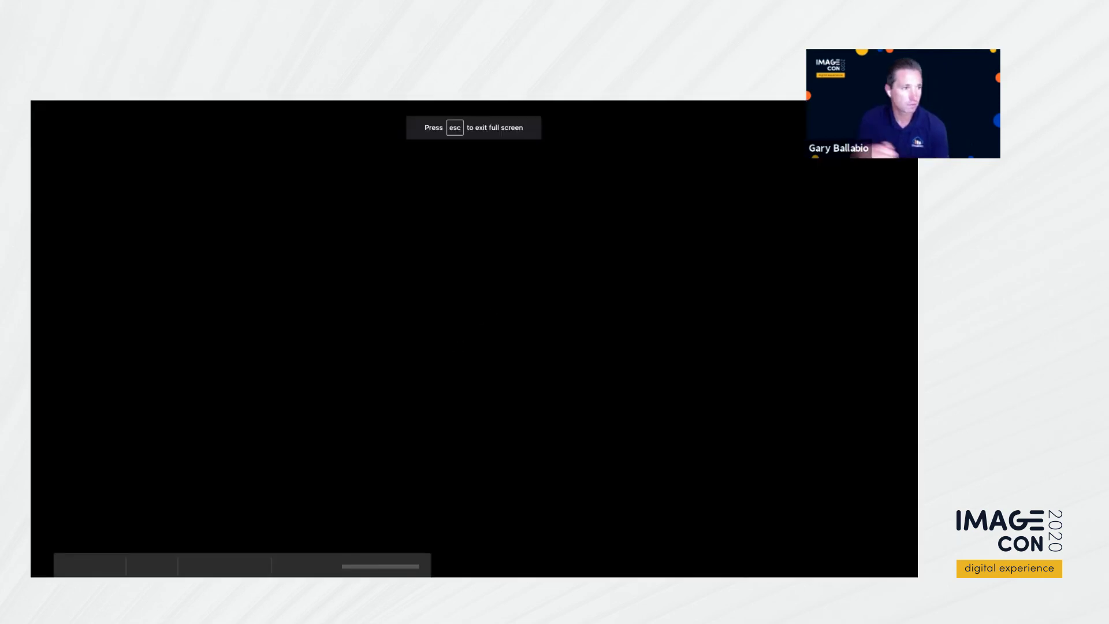